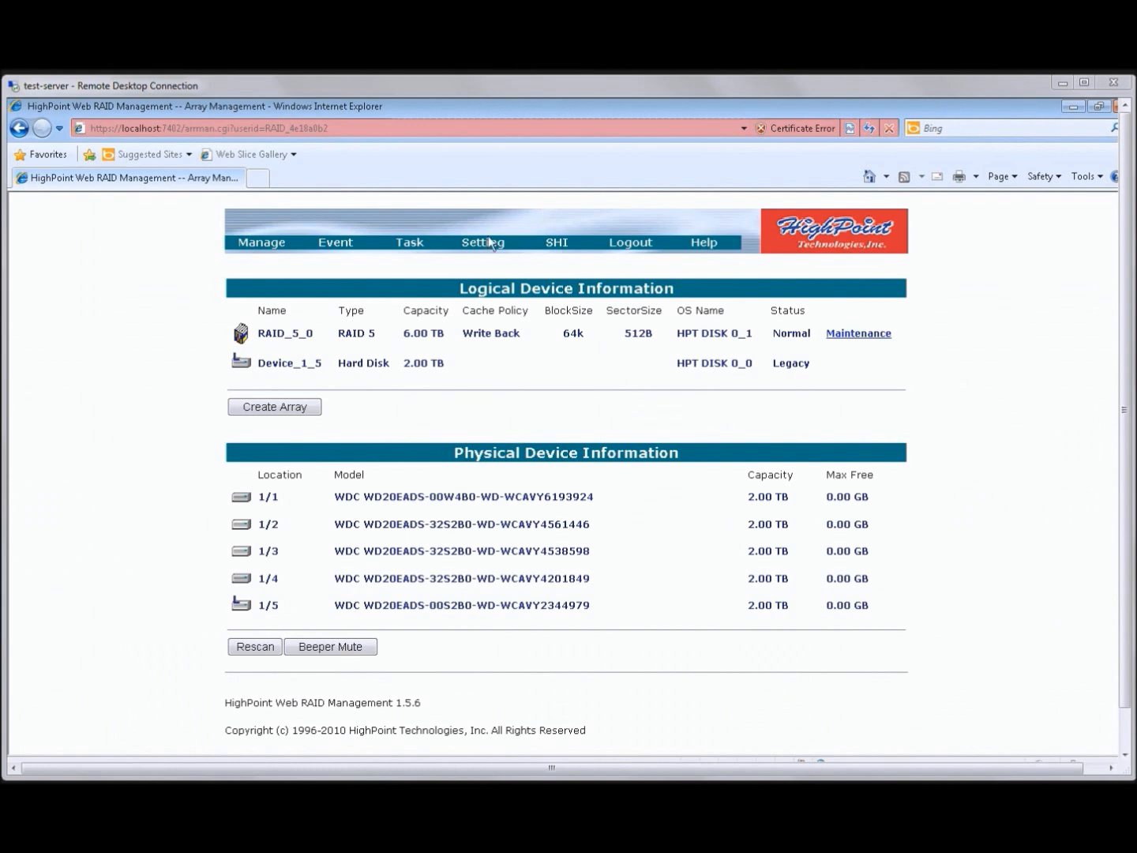
Initialize the physical disk Device_1_5 from the controller's device management page and accept deletion of its data
left_click(269, 243)
left_click(266, 276)
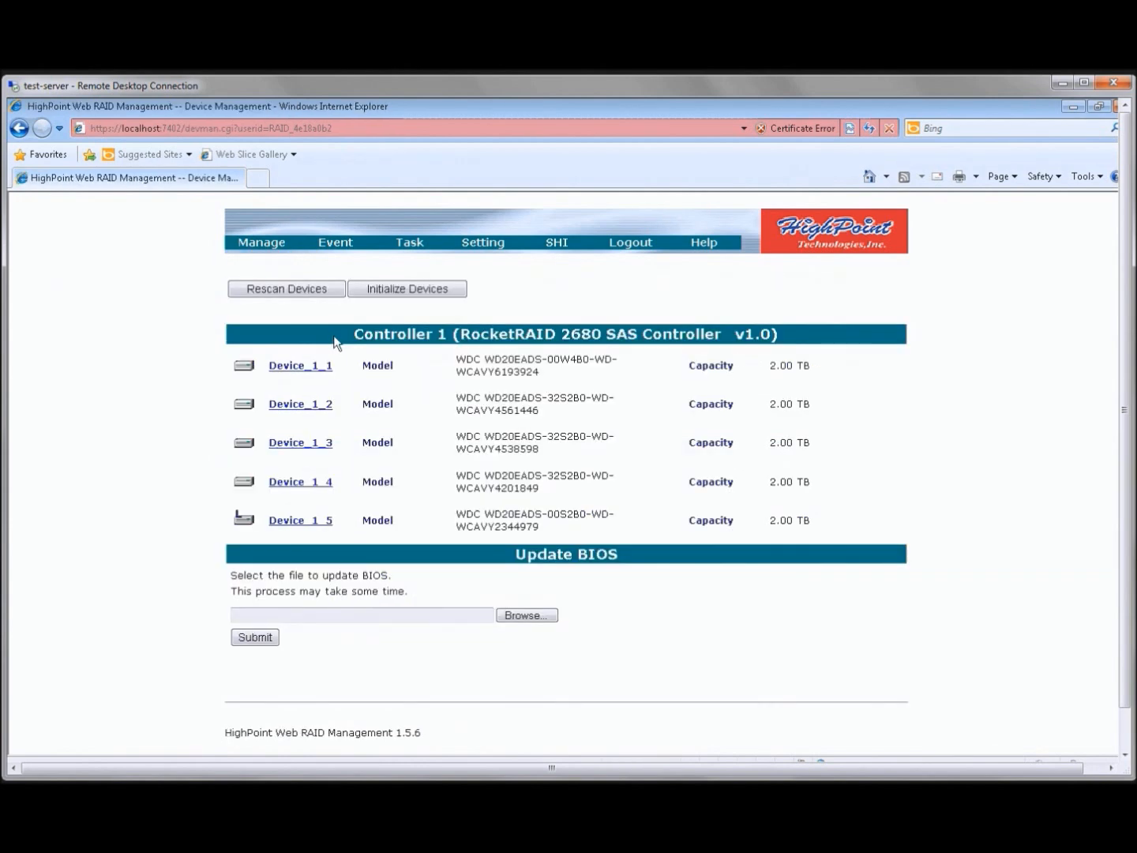
left_click(416, 293)
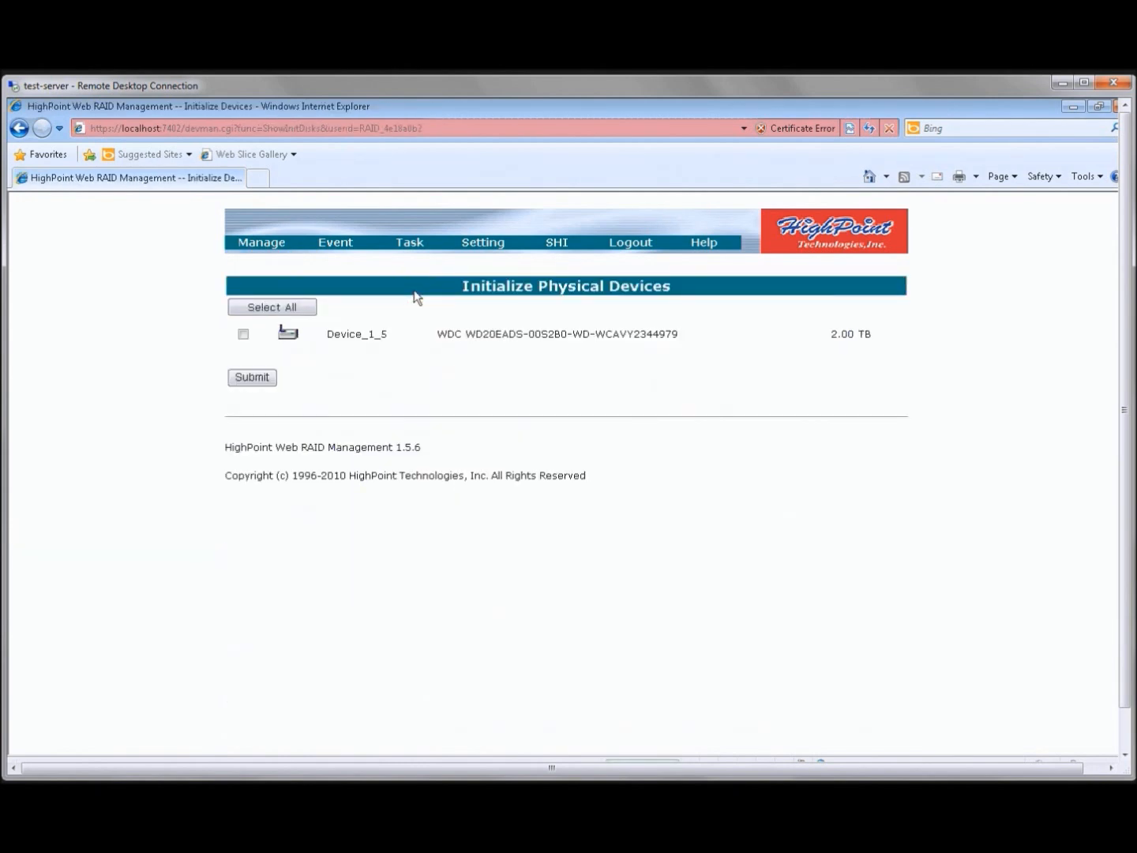
left_click(245, 336)
left_click(247, 378)
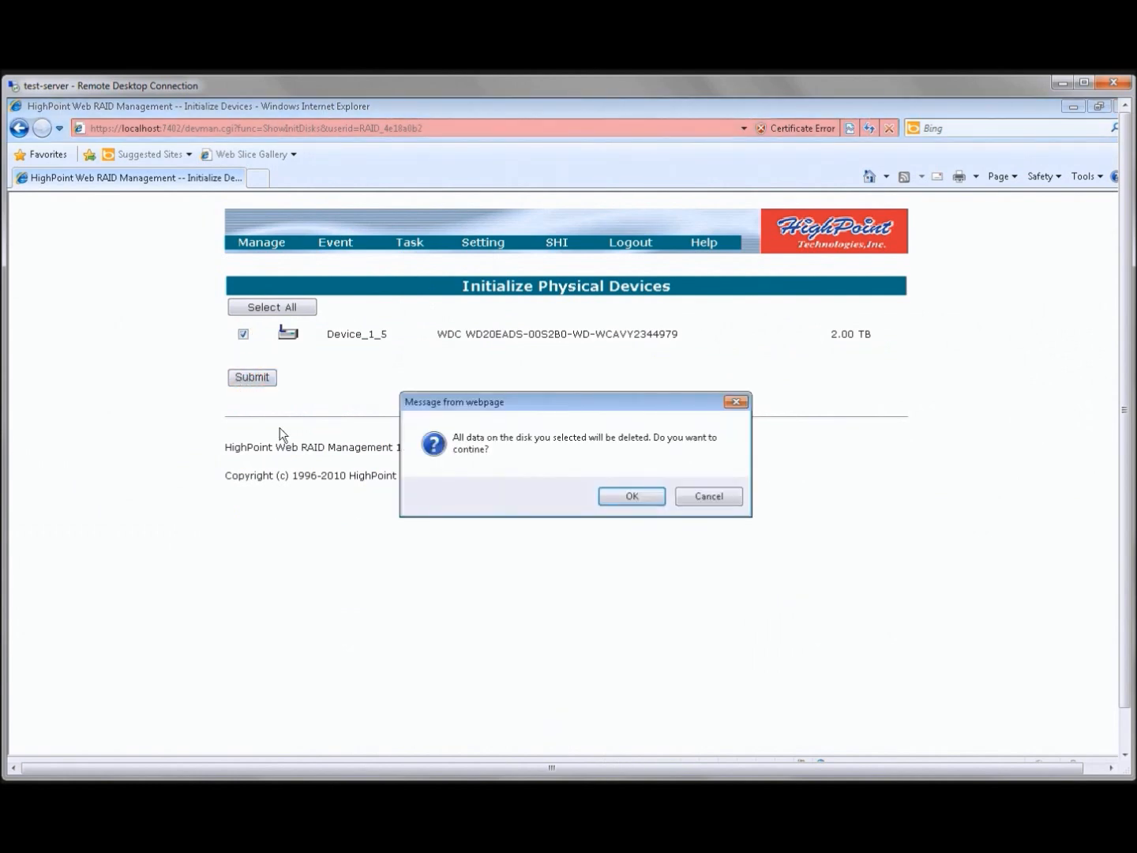
left_click(622, 505)
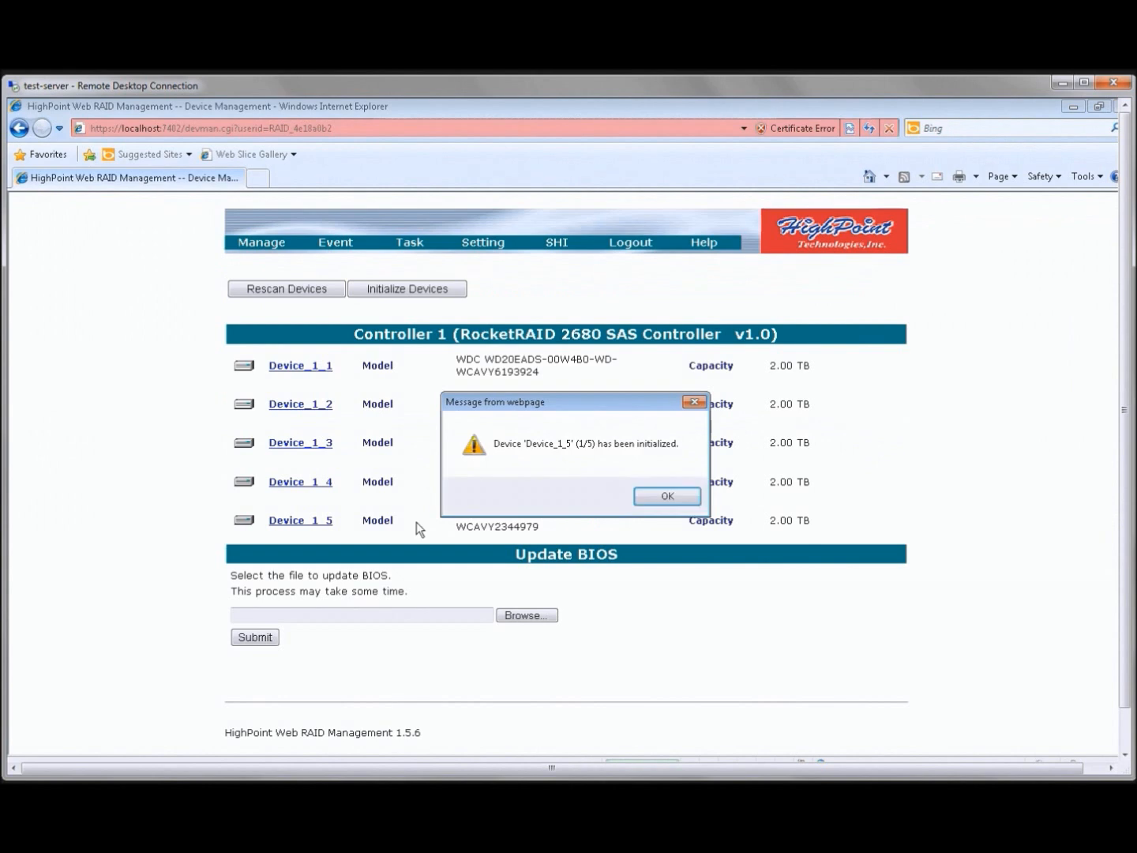
left_click(667, 497)
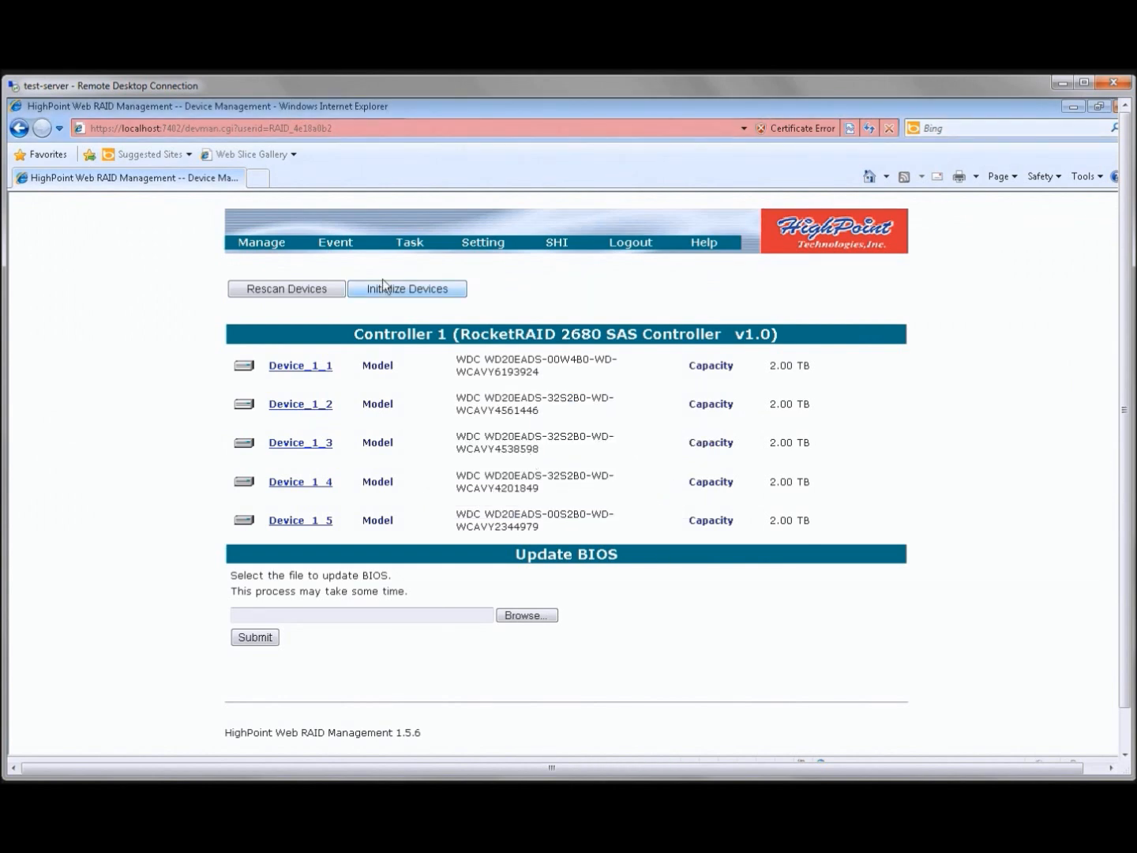
Start an OCE/ORLM transformation of the RAID_5_0 array with RAID 5 as the target type
mouse_move(261, 243)
left_click(253, 260)
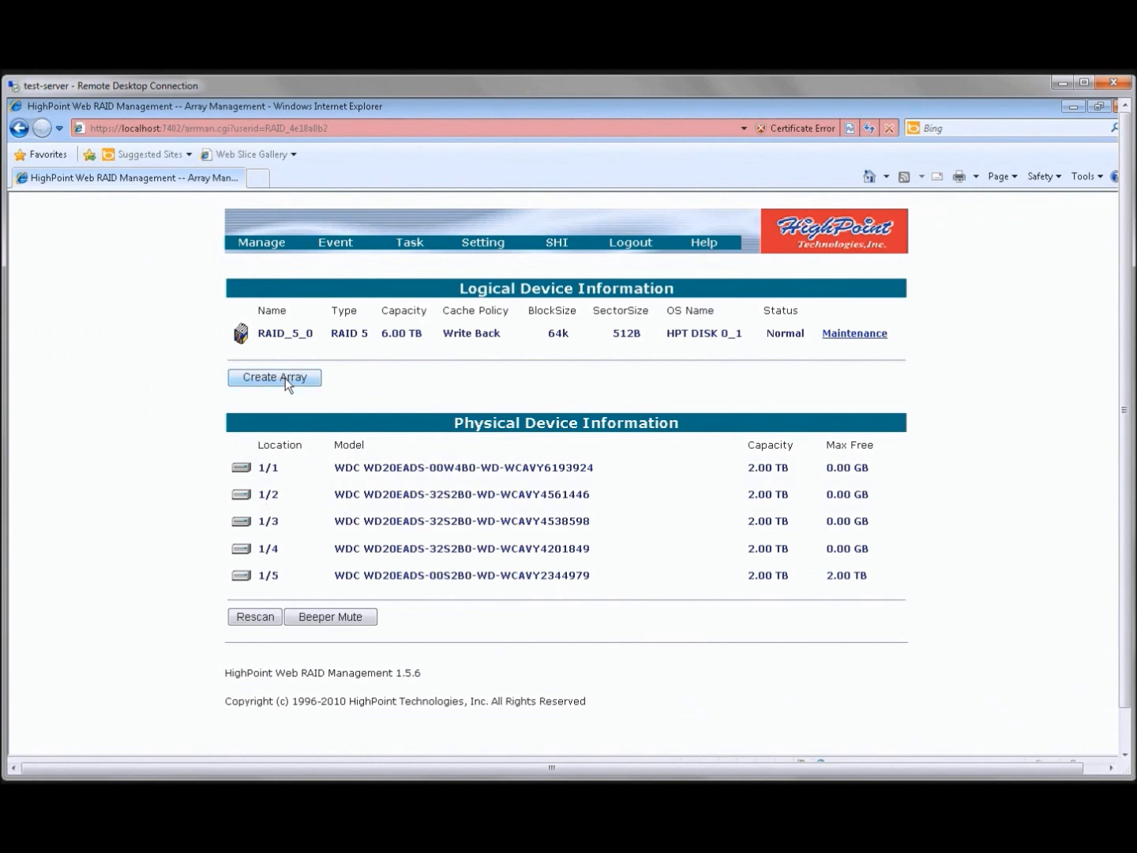
left_click(842, 335)
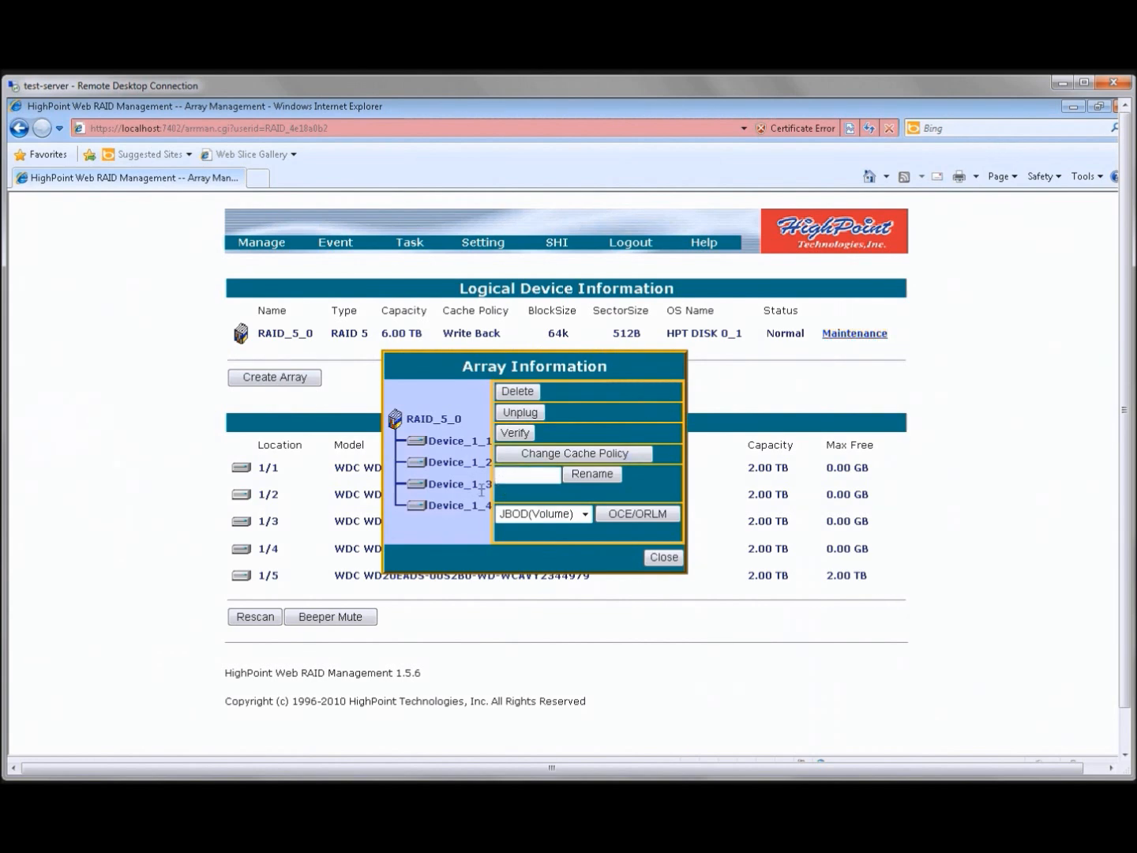
left_click(585, 515)
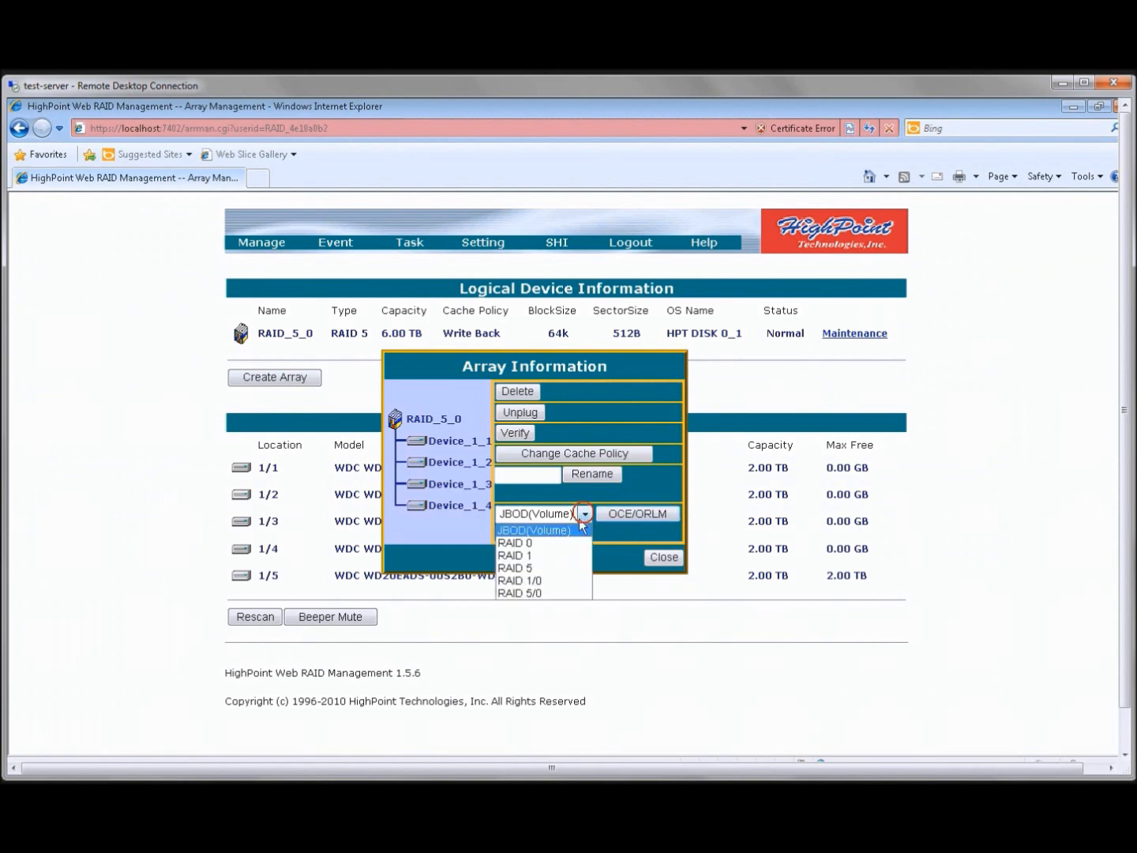
left_click(537, 568)
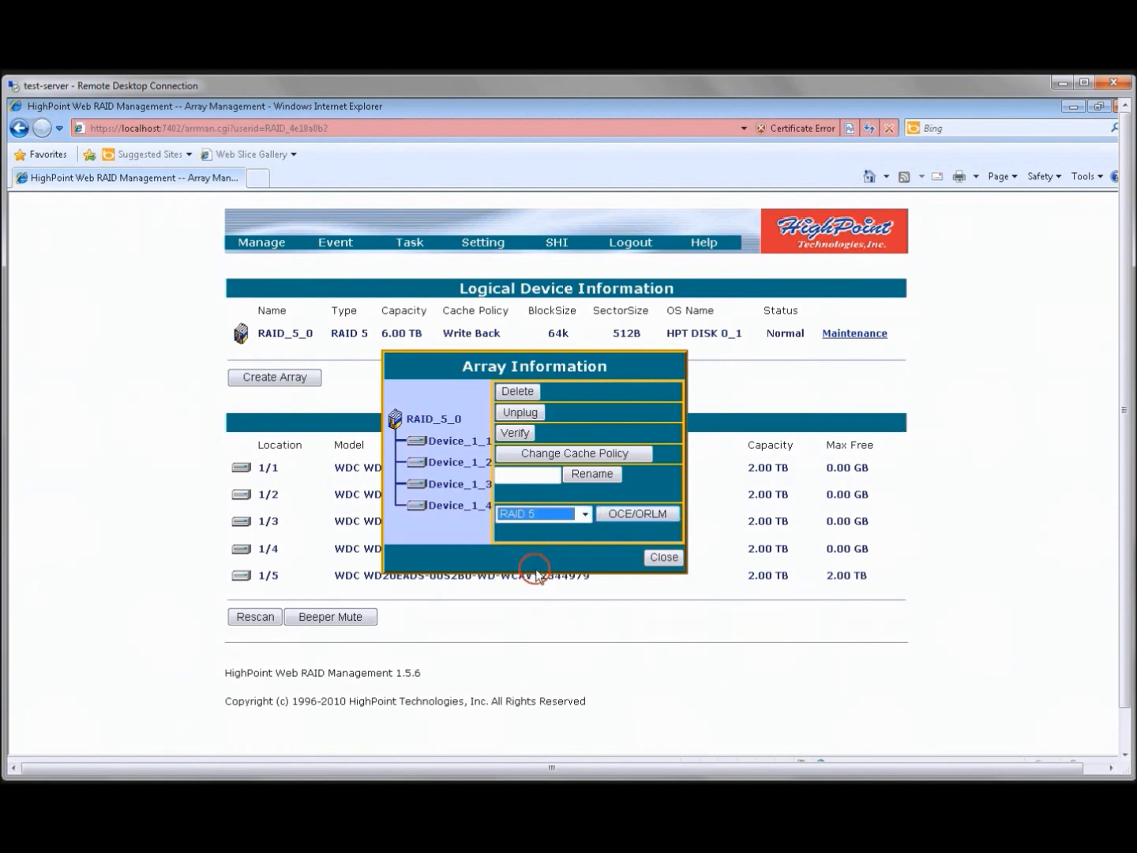
left_click(650, 516)
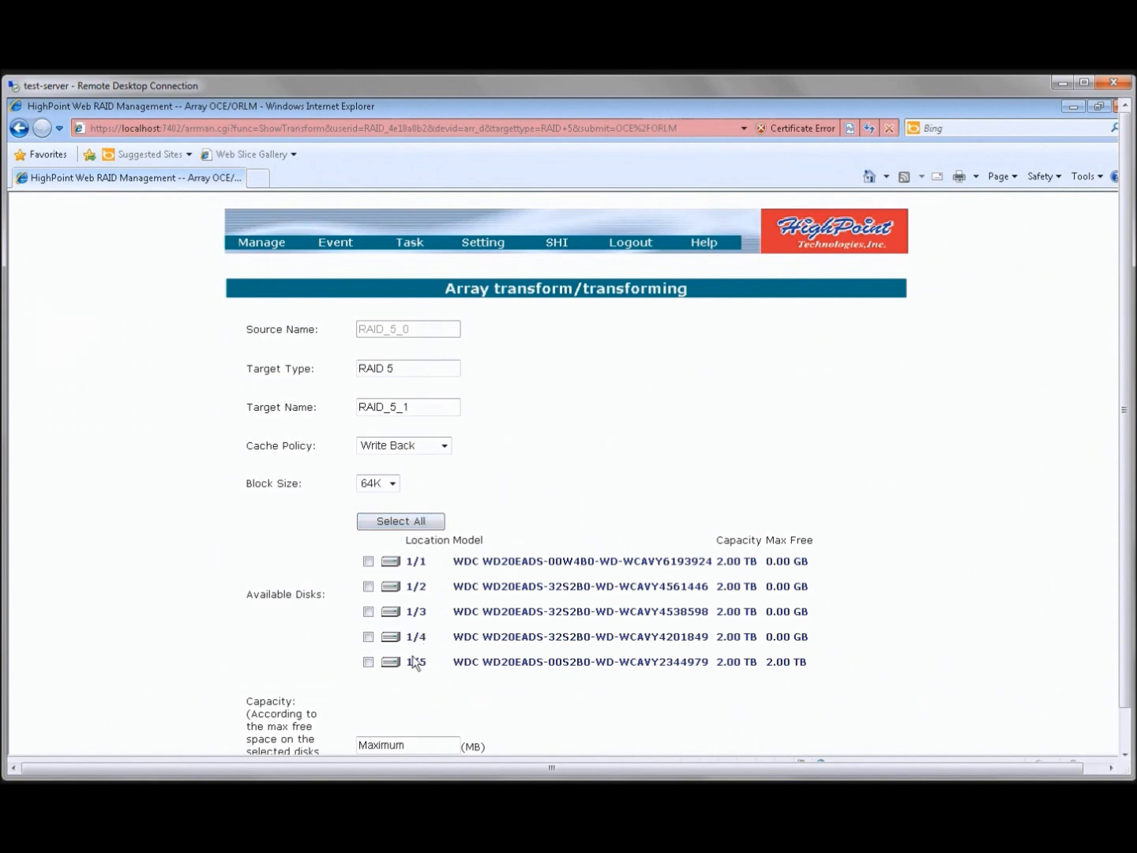
Select all five available disks and create the expanded array RAID_5_1 at maximum capacity
left_click_drag(1124, 436, 1128, 475)
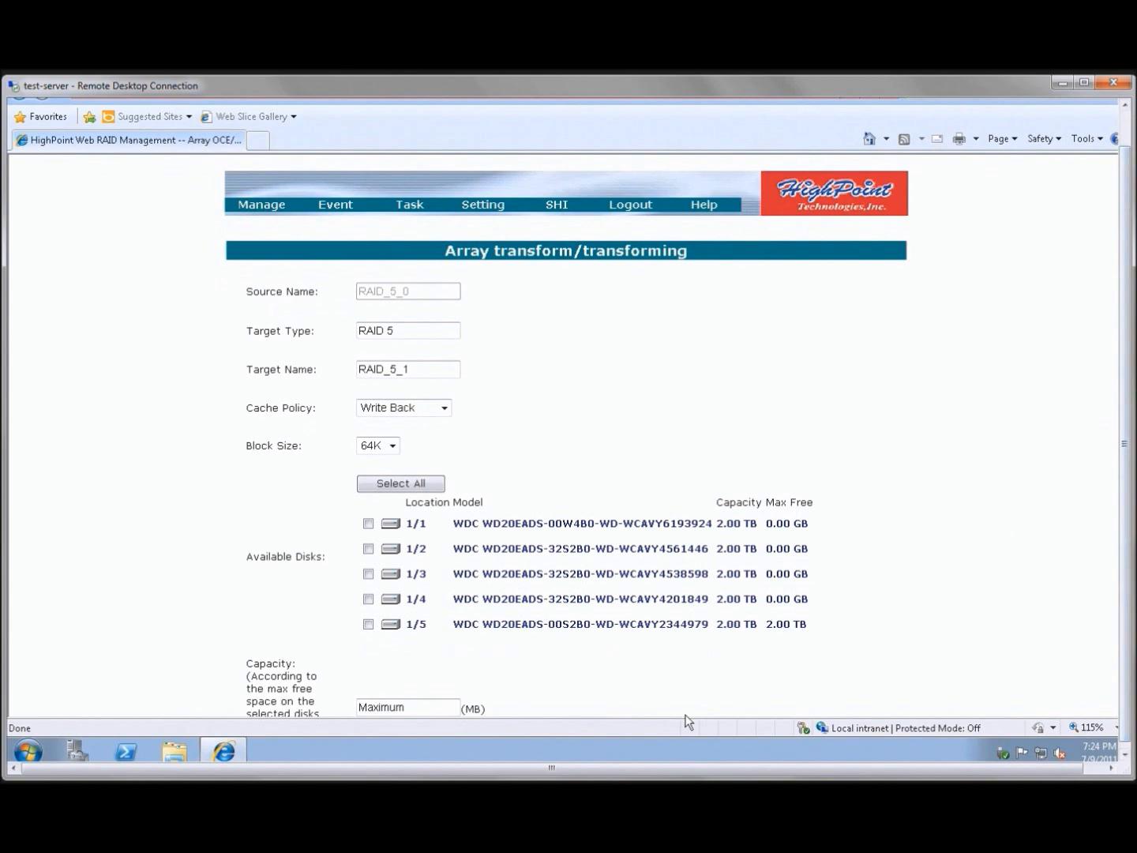
left_click(389, 483)
left_click_drag(1123, 561, 1126, 583)
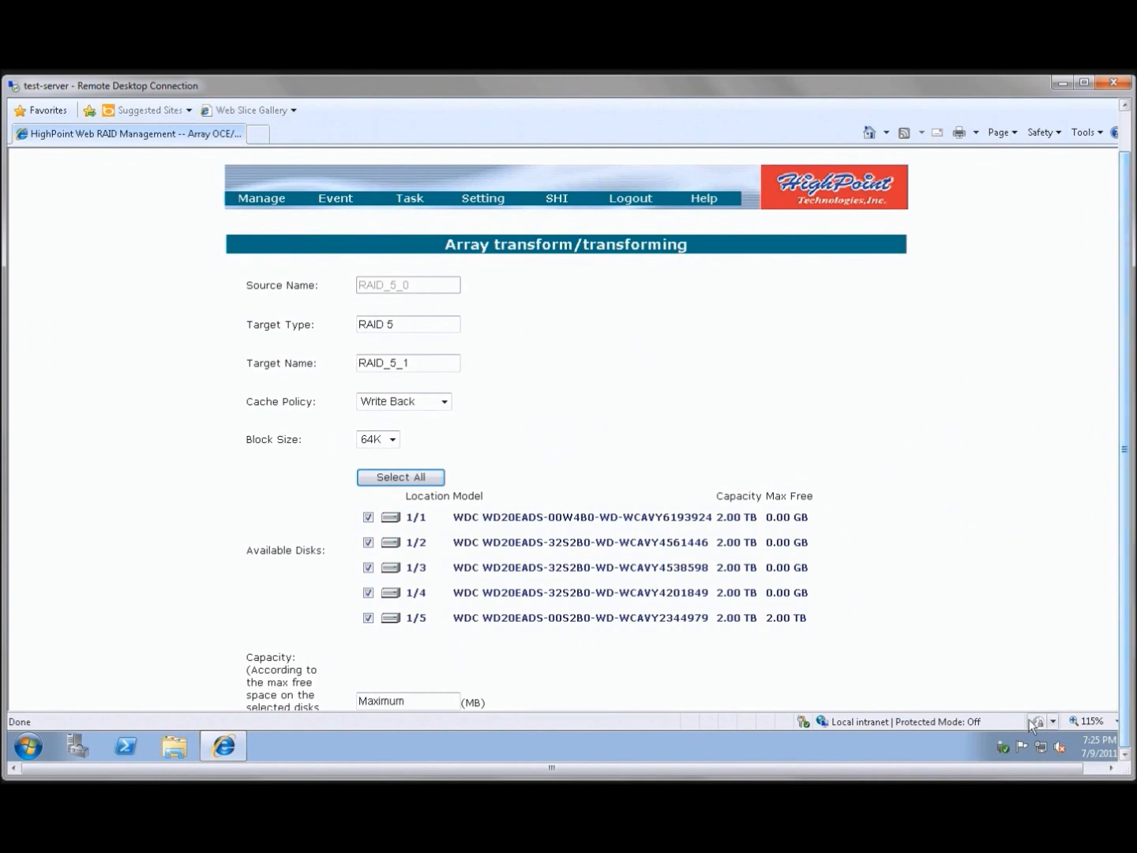
left_click_drag(1024, 768, 1082, 764)
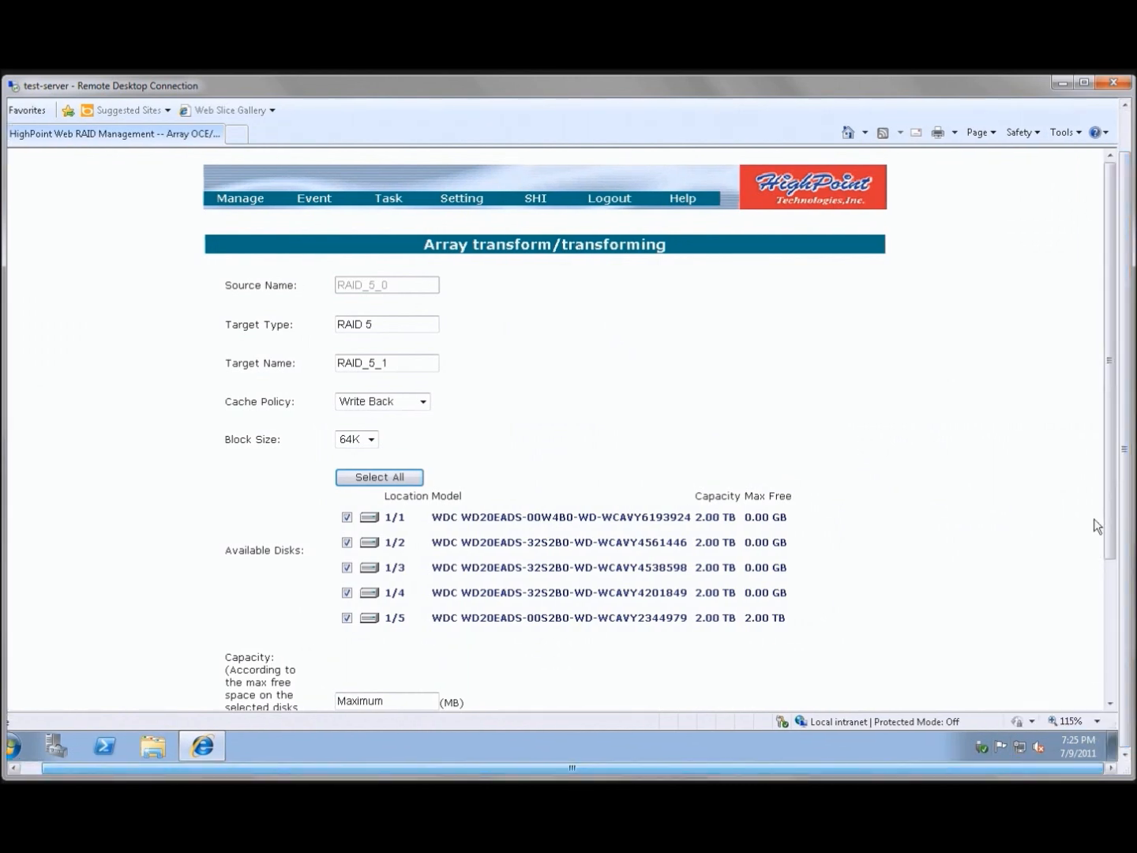
left_click_drag(1105, 511, 1105, 593)
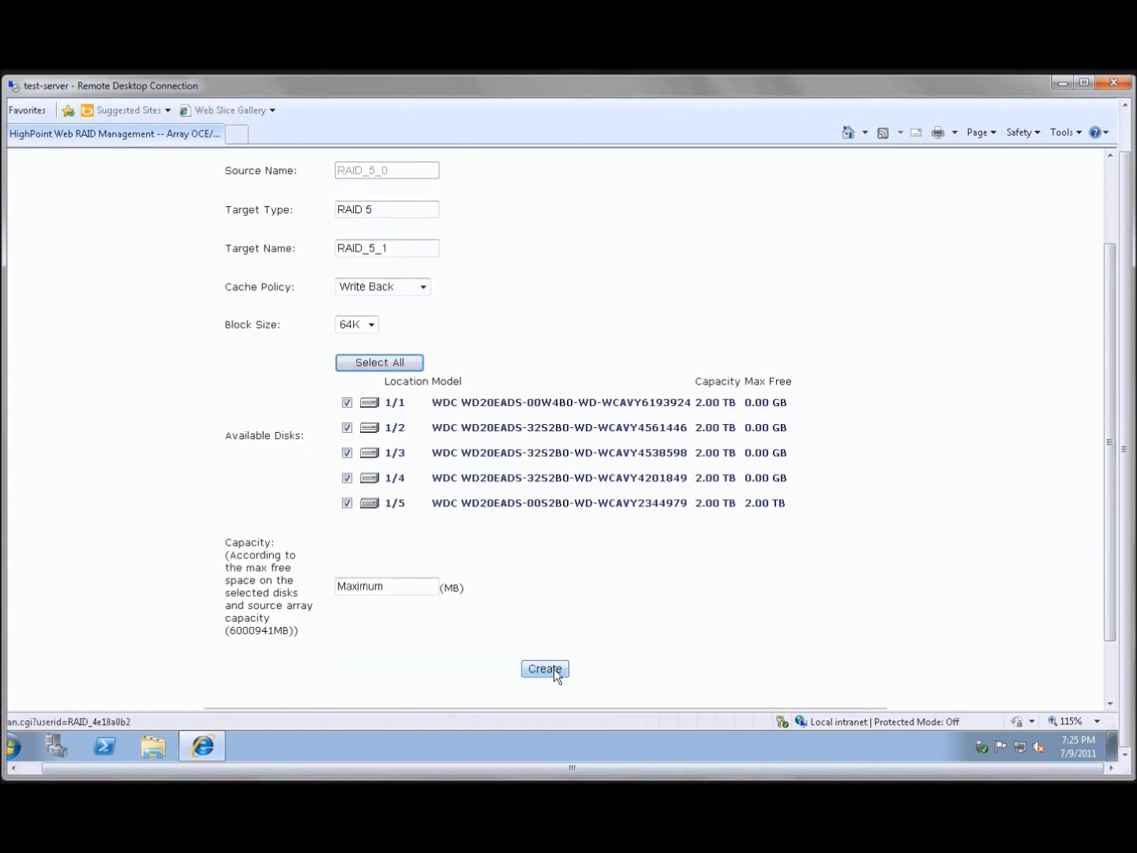
left_click(544, 668)
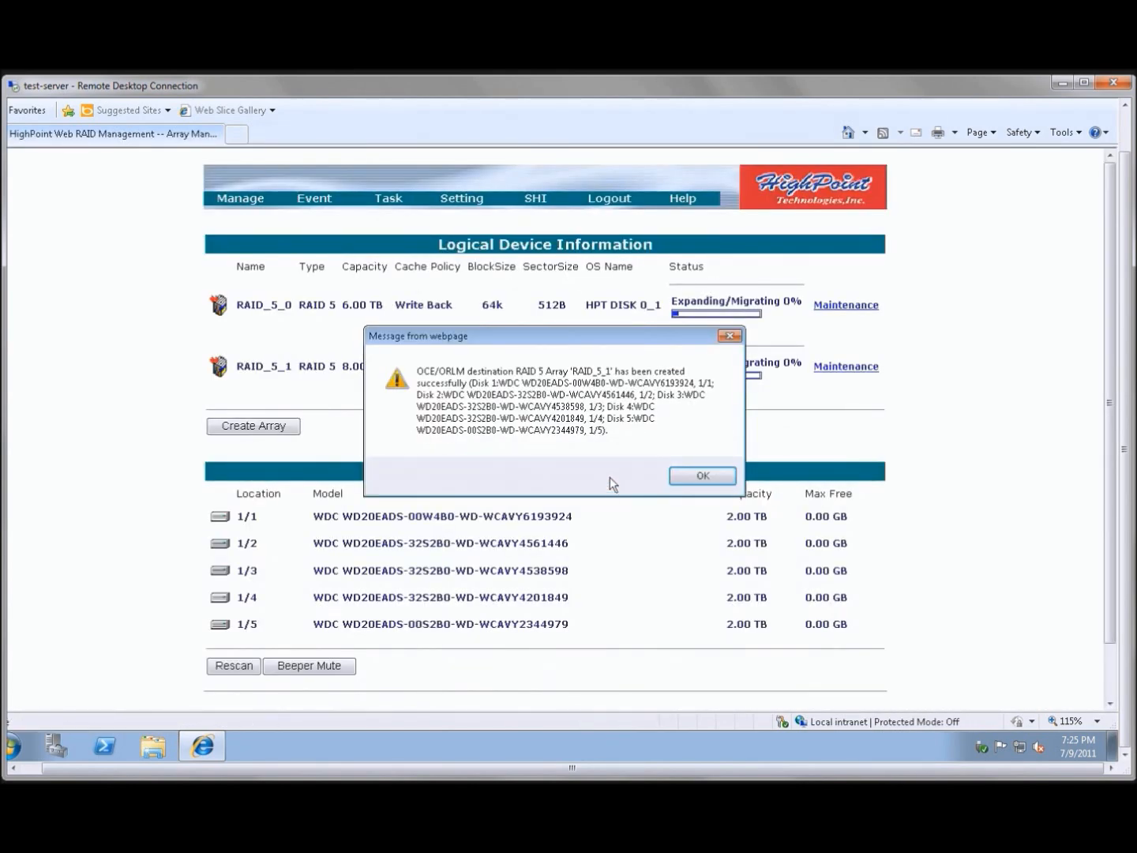
left_click(699, 476)
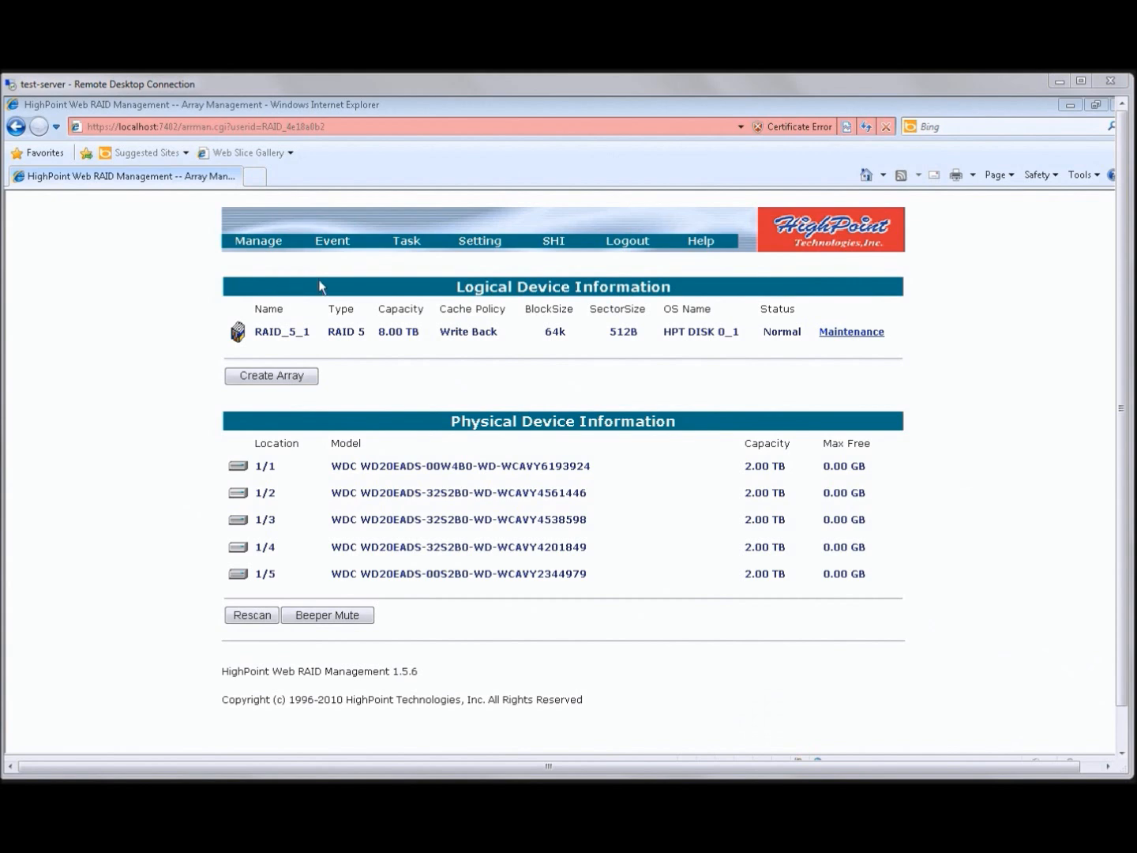
Review the disks' temperatures and status in the Storage Health Inspector, and close the browser
left_click(552, 240)
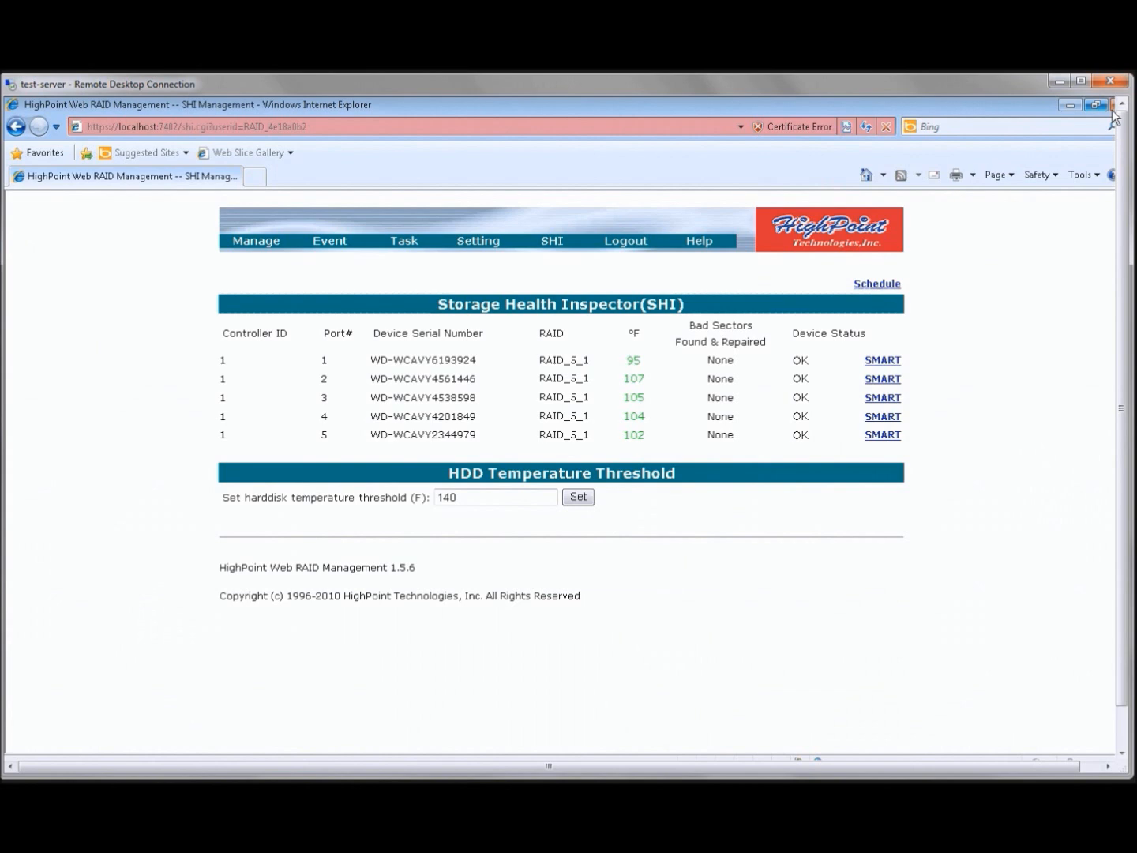
left_click(1114, 107)
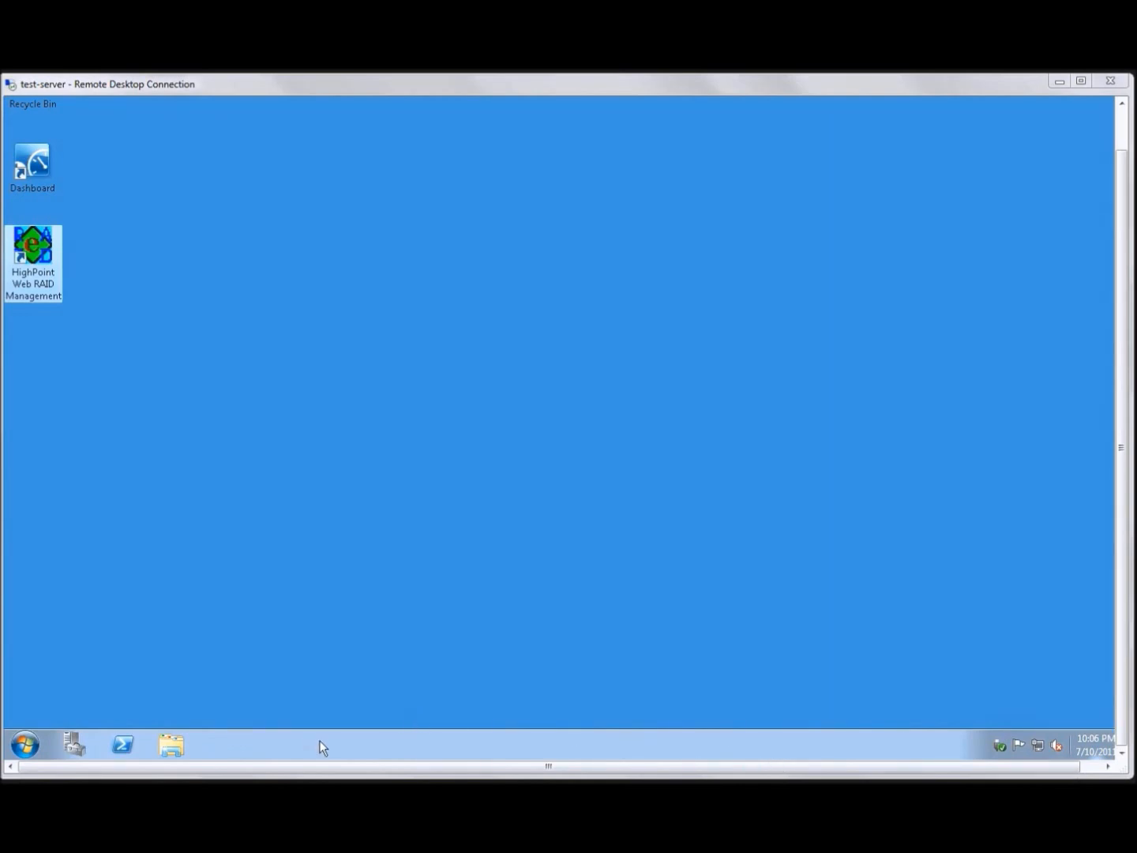
Check the size of New Volume (E:) in Windows Explorer and inspect its Adobe Soundbooth folder
left_click(179, 743)
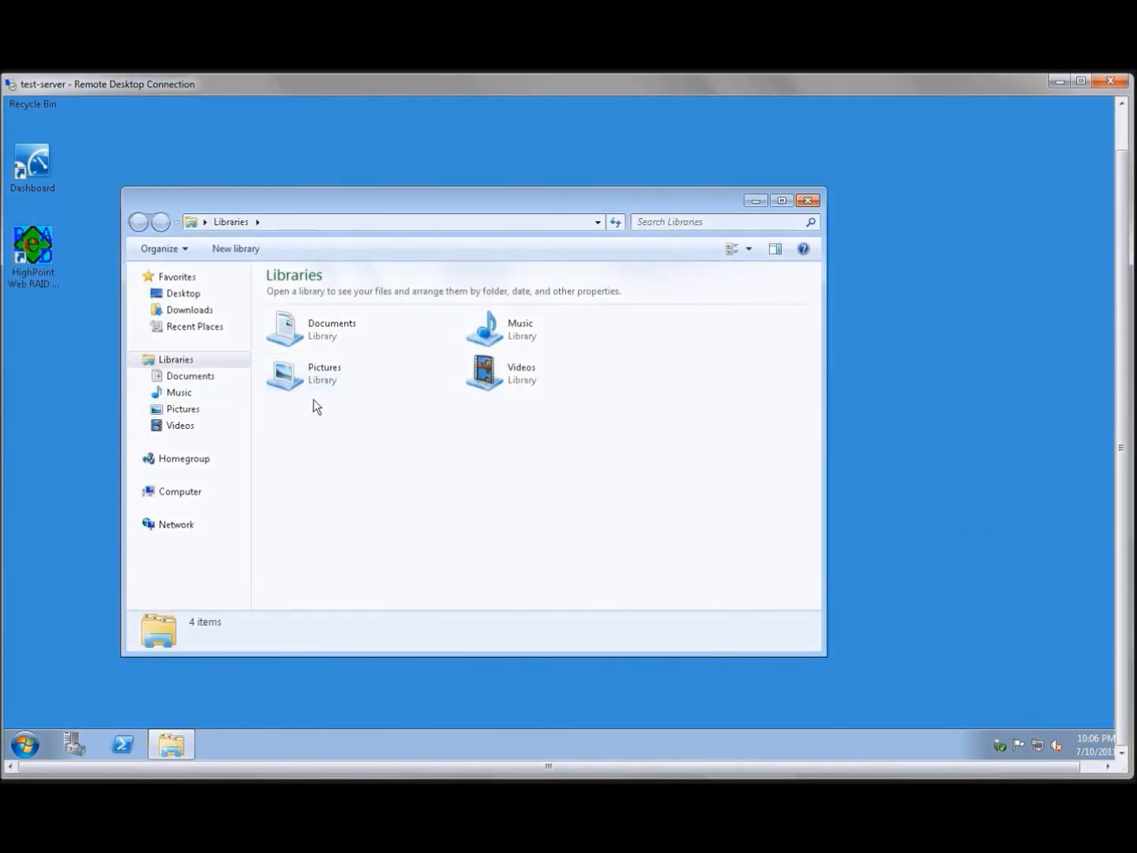
left_click(190, 493)
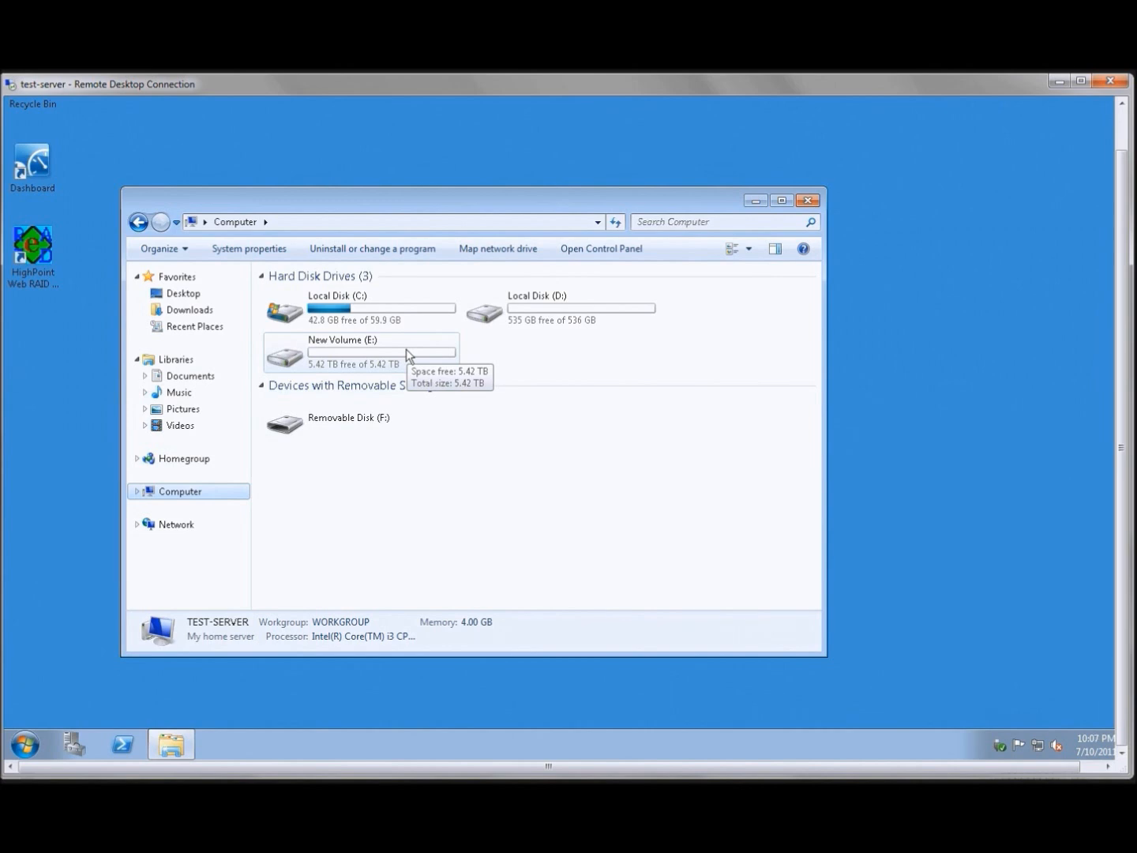
double_click(406, 349)
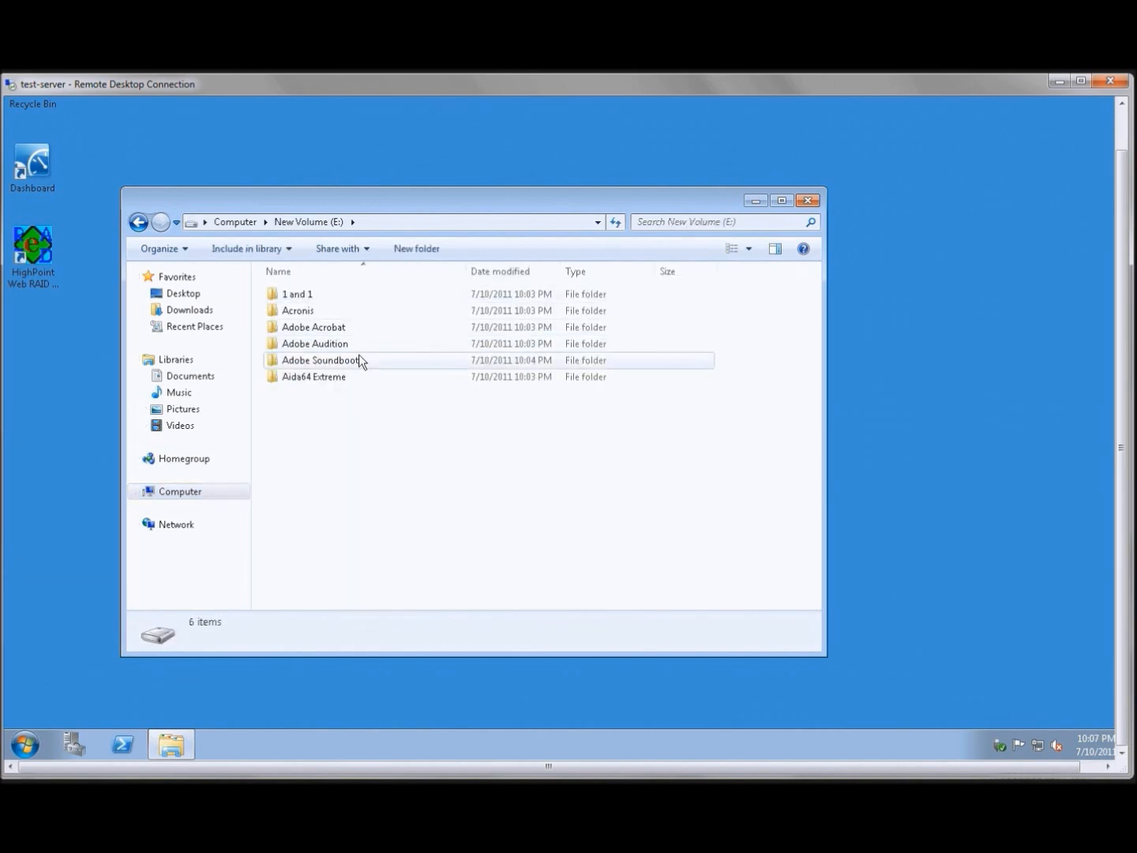
double_click(361, 357)
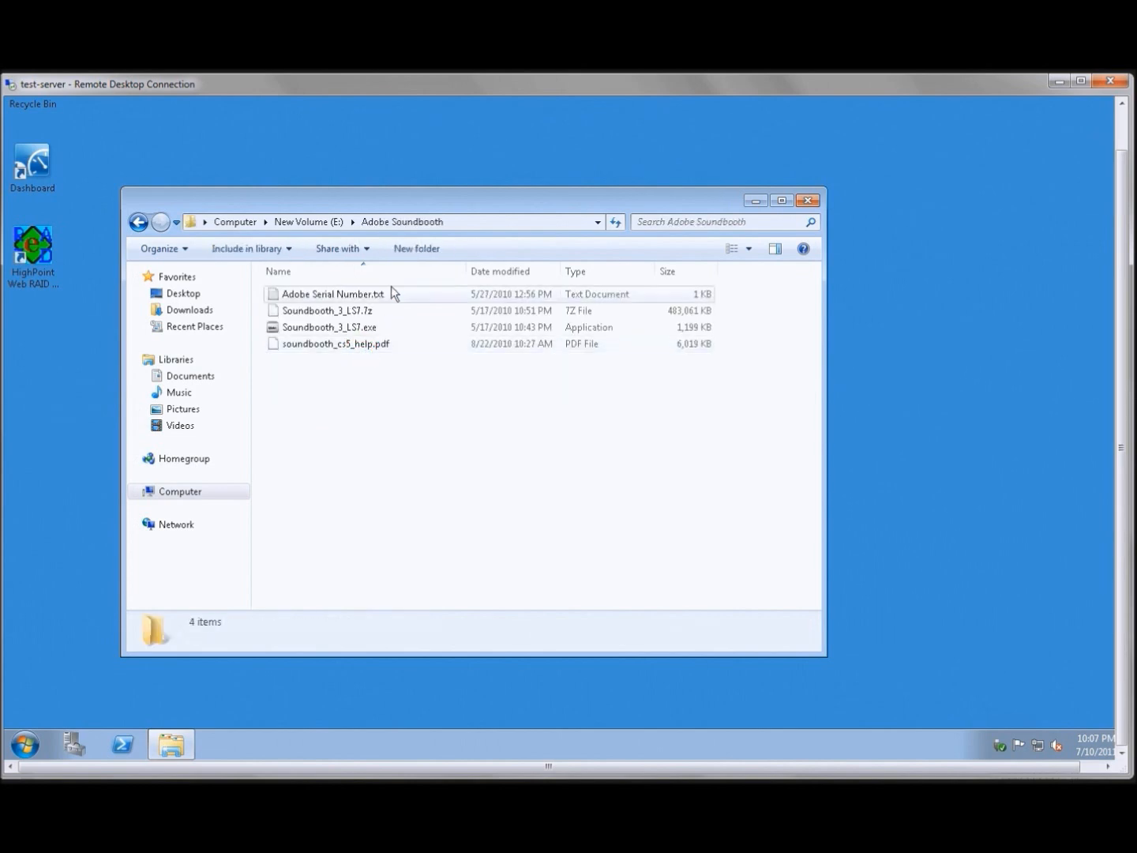
left_click(138, 221)
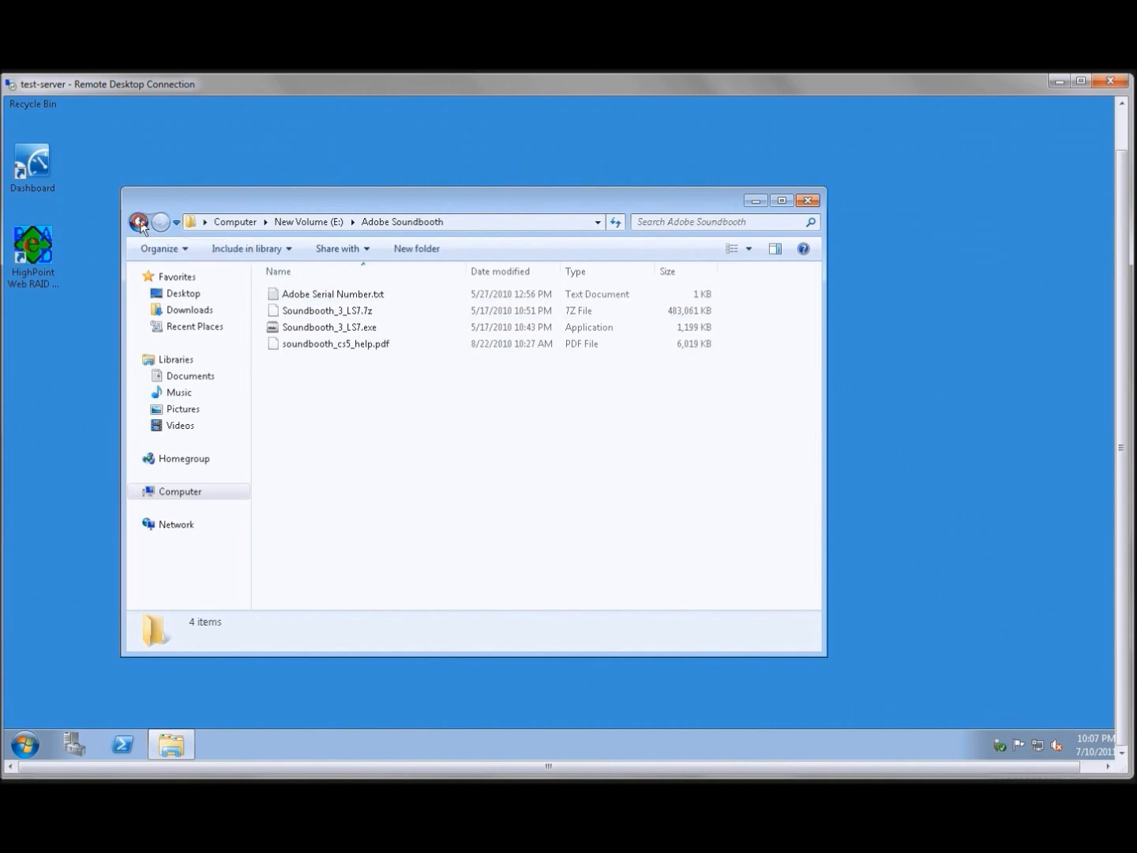
left_click(805, 202)
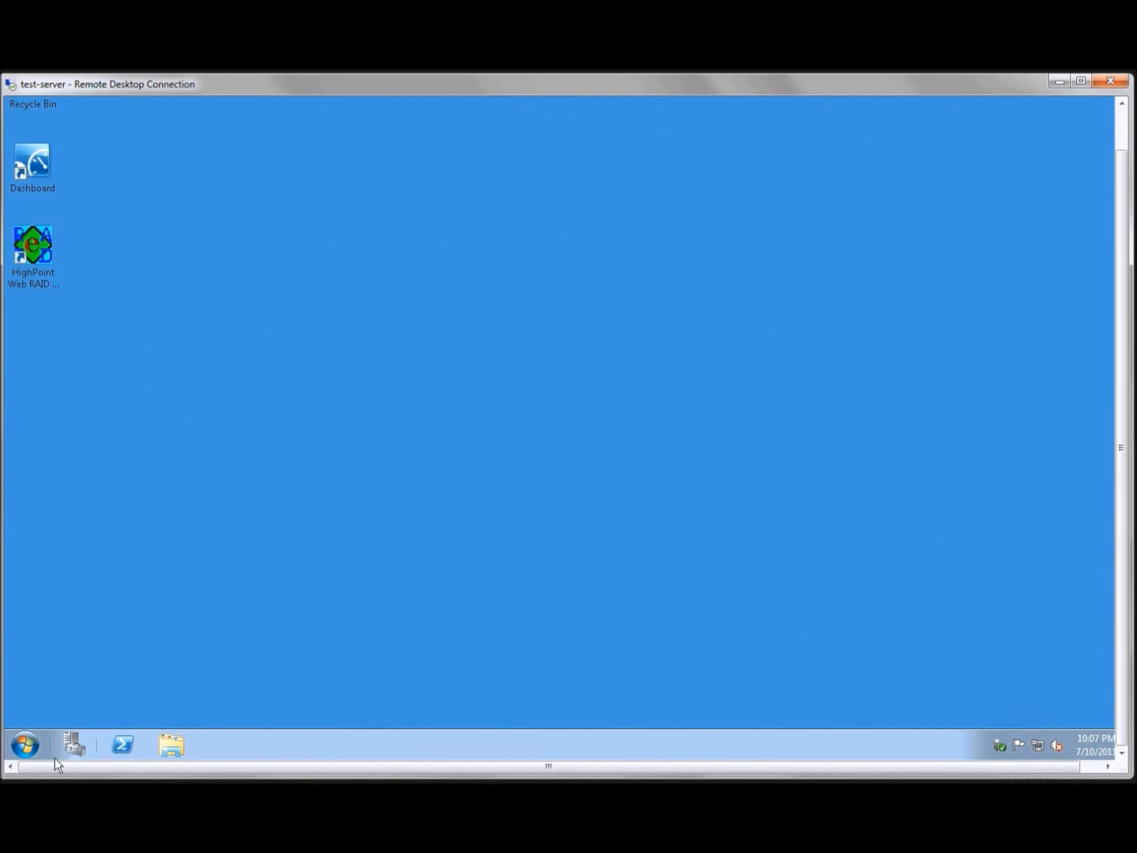
Extend New Volume (E:) on Disk 3 by 1940771 MB in Server Manager's Disk Management
left_click(79, 743)
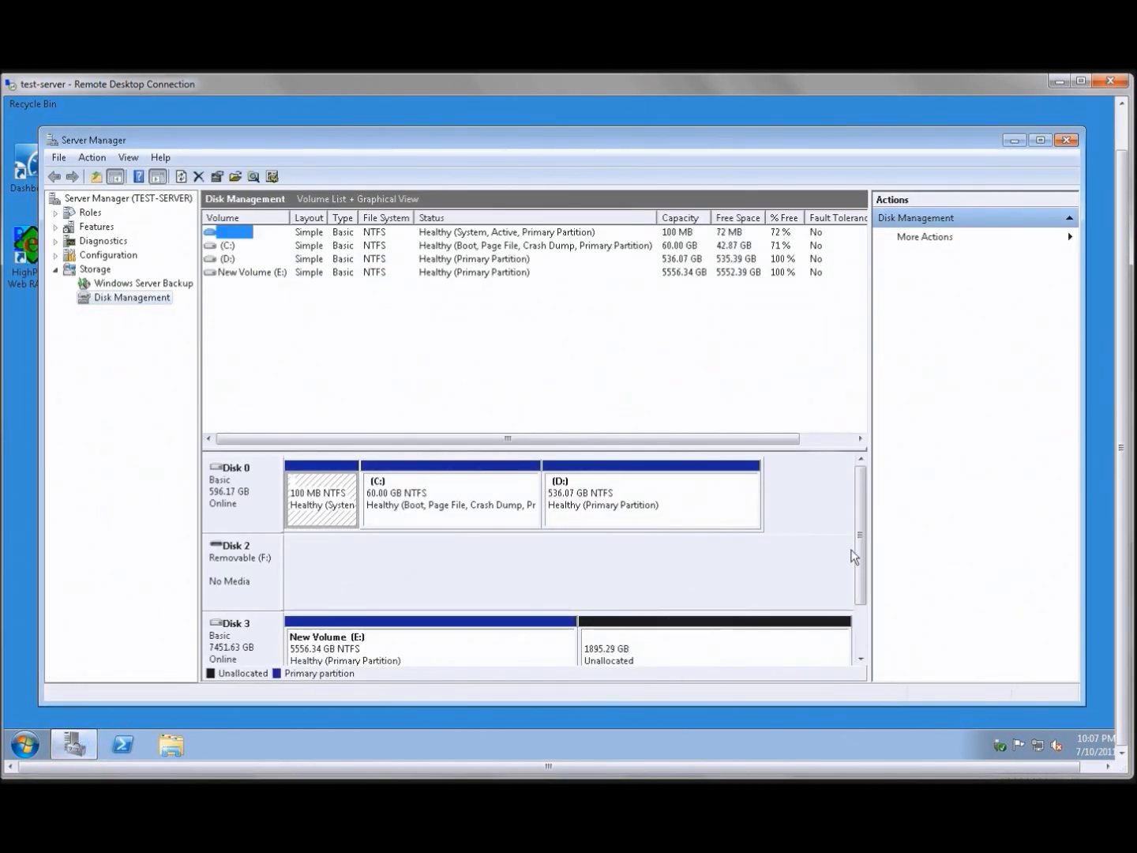
left_click_drag(859, 551, 859, 597)
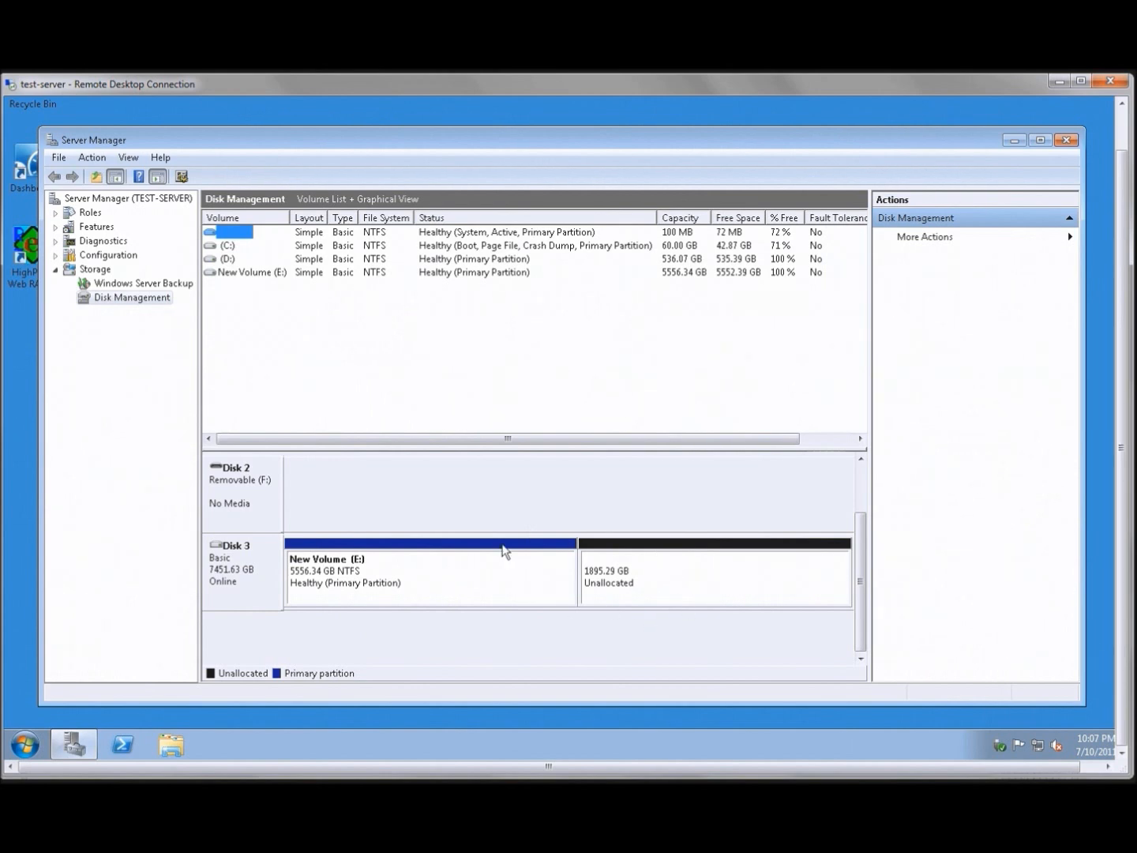
right_click(500, 574)
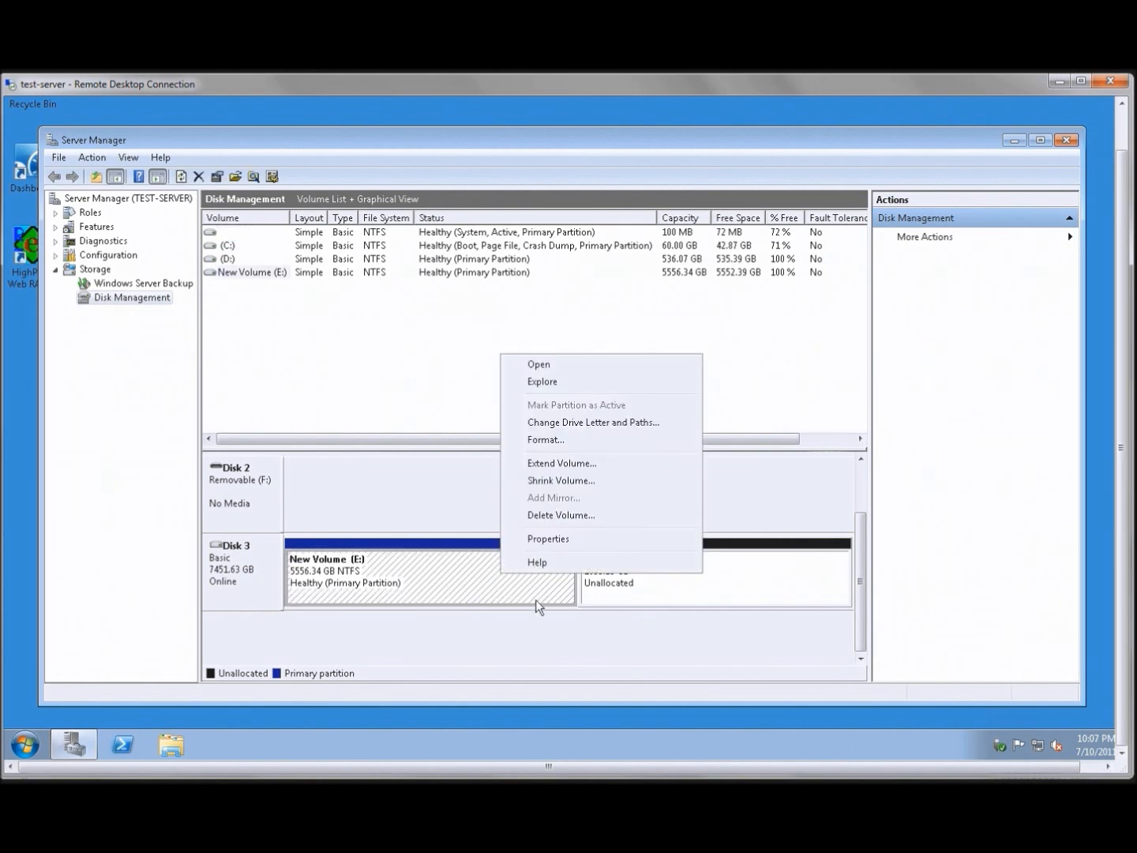
left_click(561, 464)
left_click(501, 528)
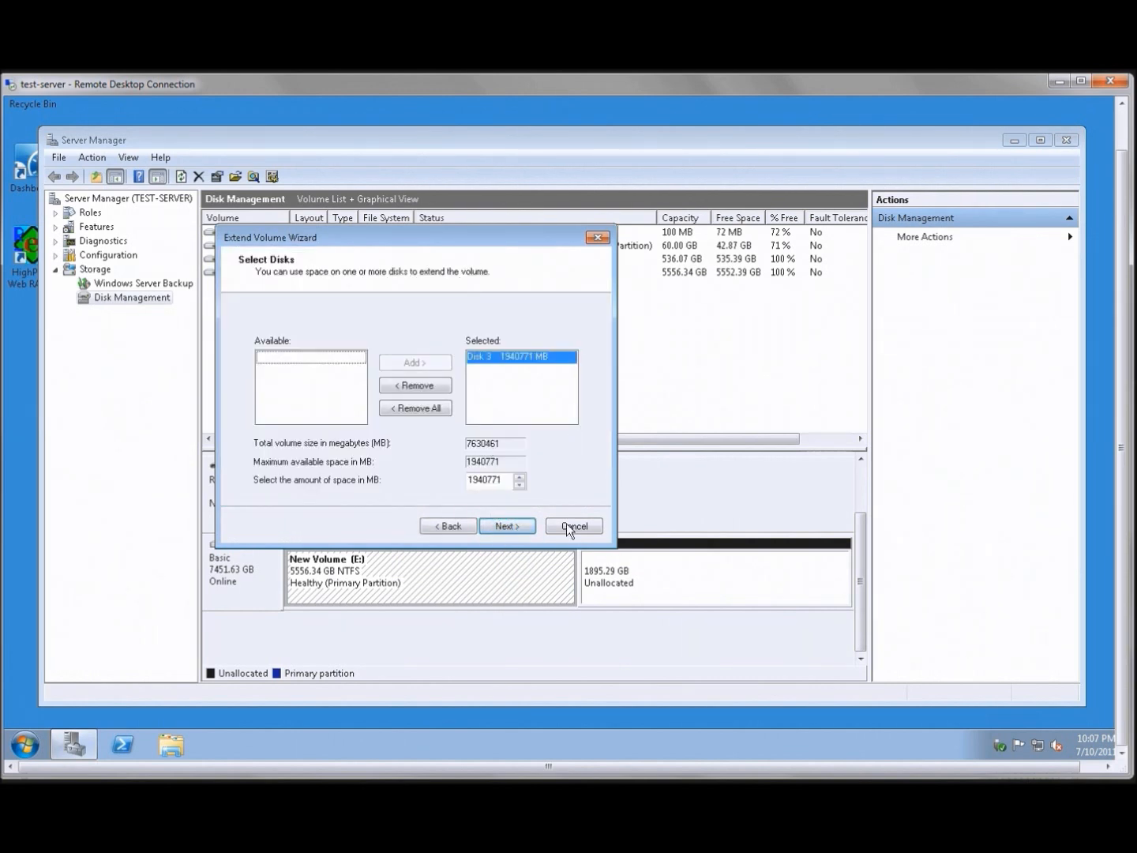
left_click(520, 527)
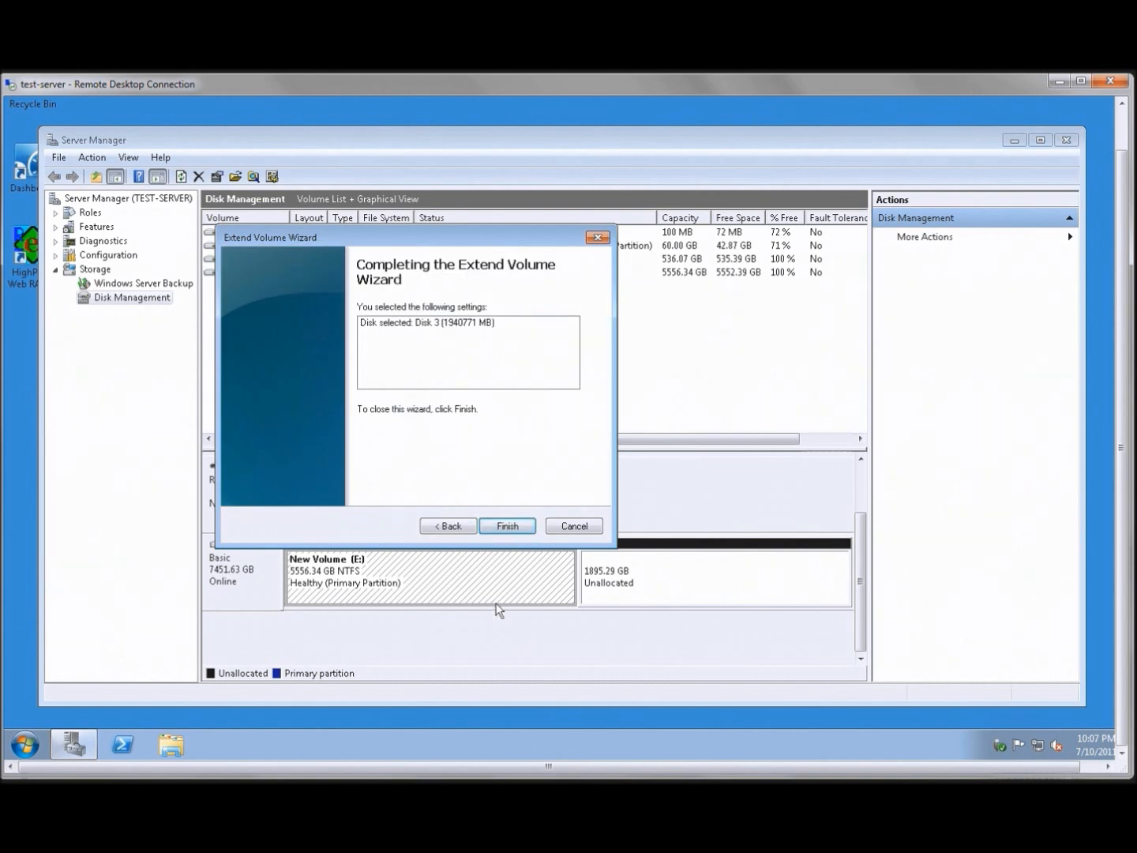
left_click(507, 530)
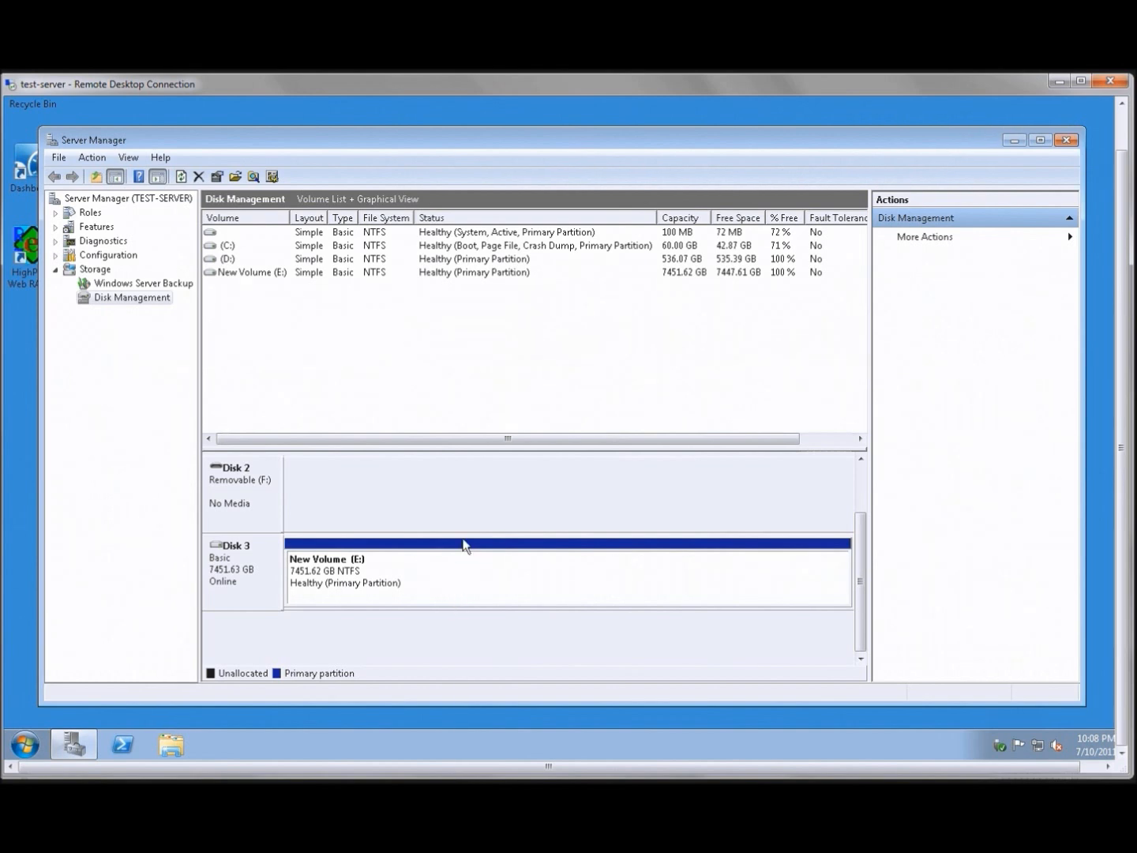
left_click(1065, 141)
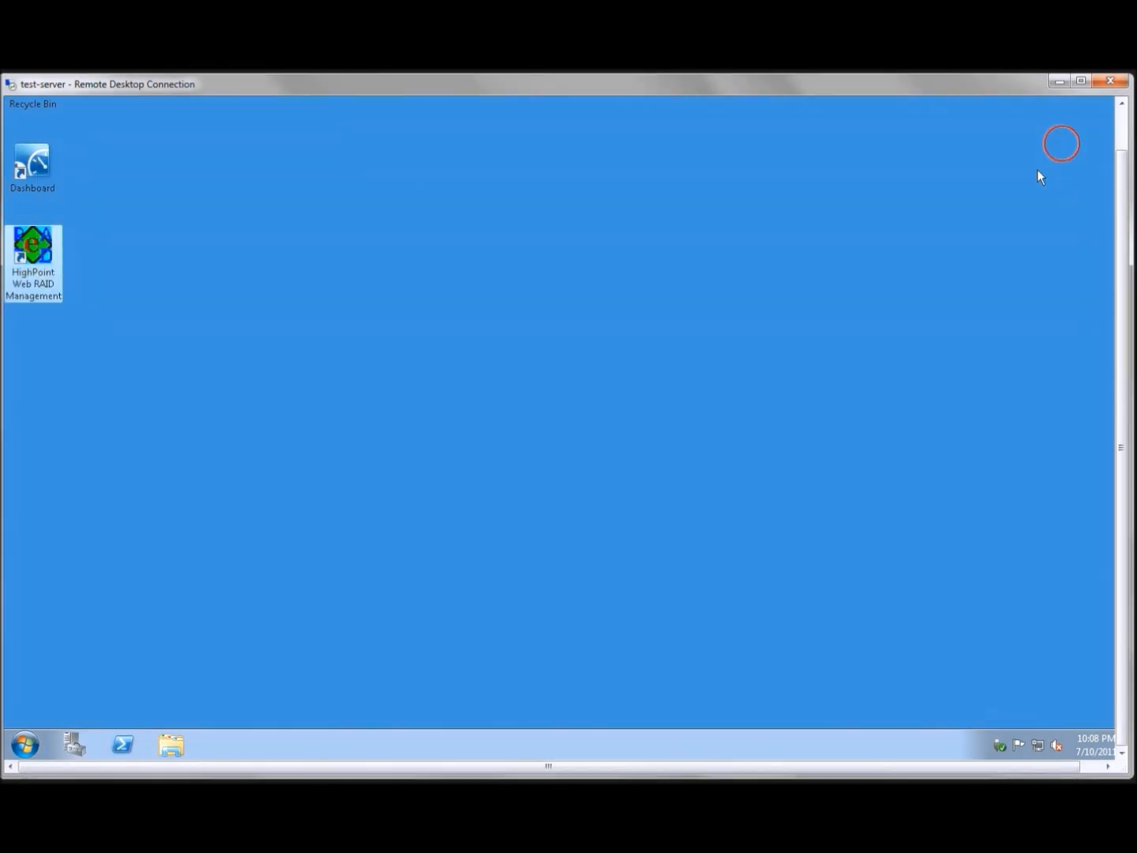
Check the extended New Volume (E:) in Windows Explorer and inspect its Adobe Audition folder
left_click(172, 747)
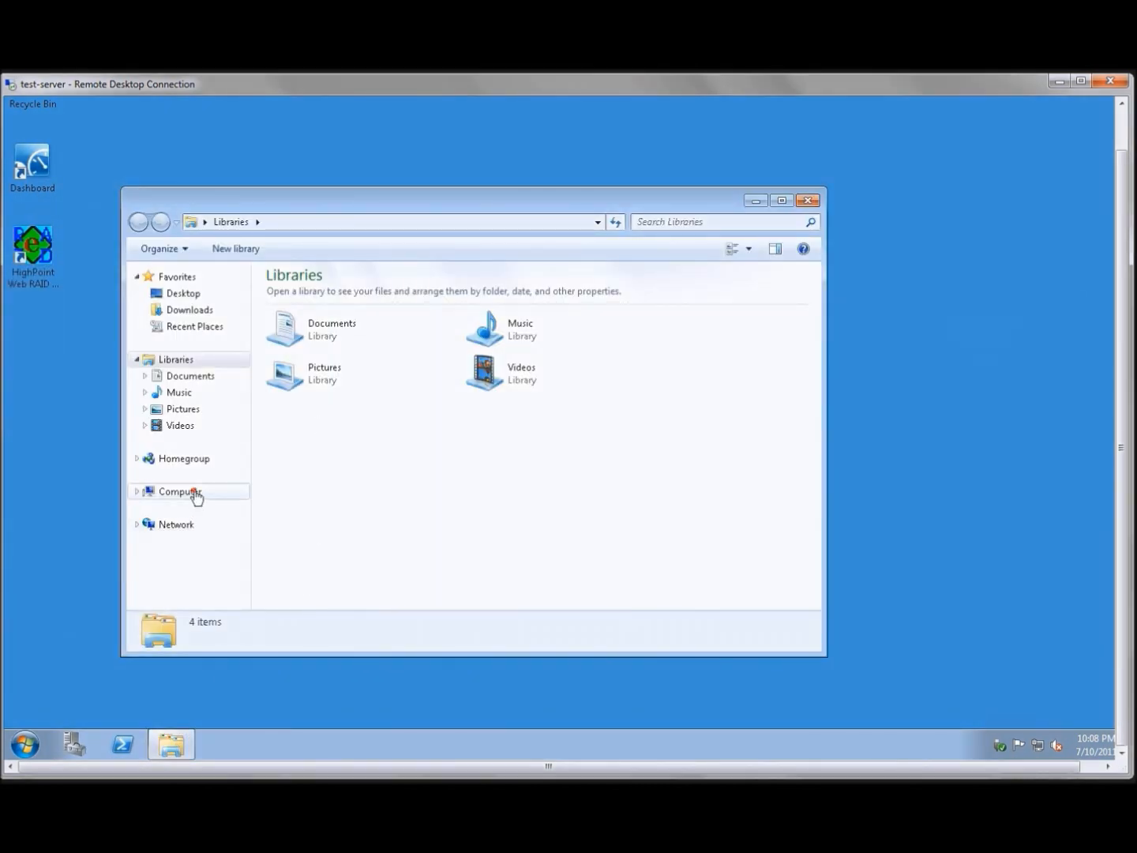
left_click(181, 491)
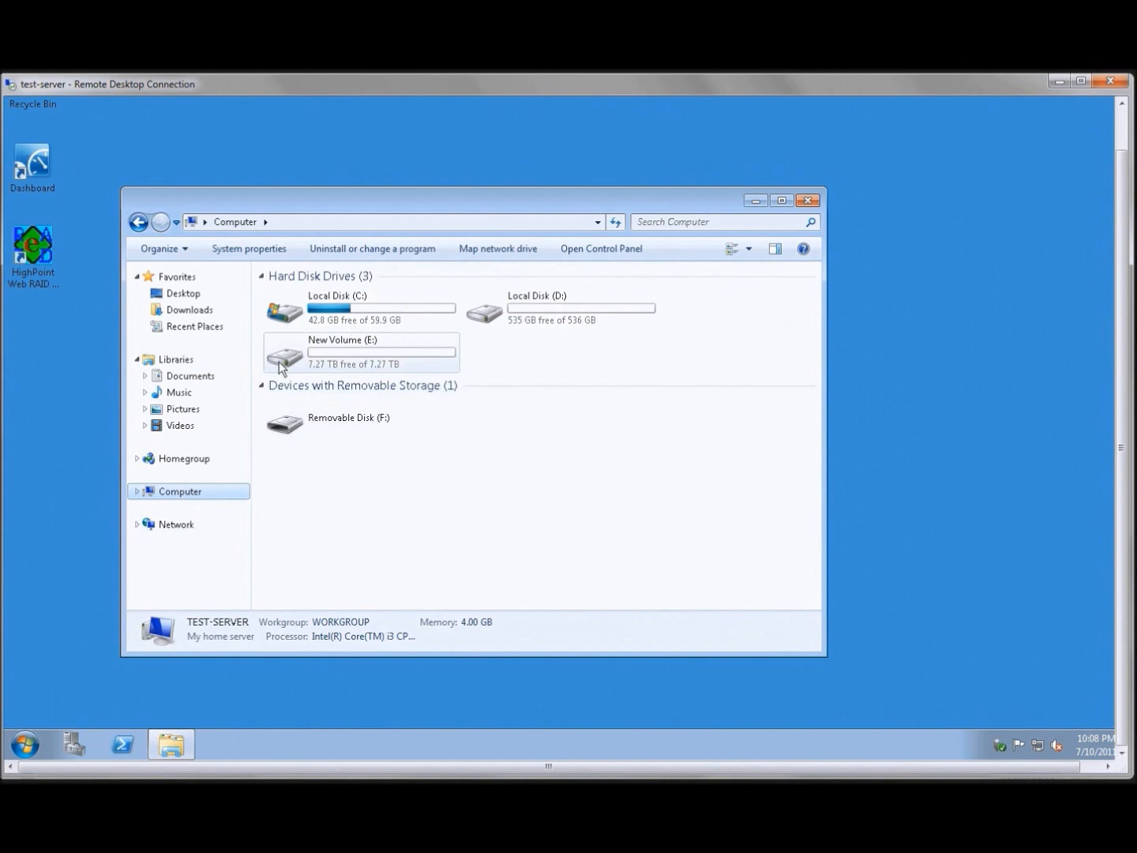
double_click(365, 362)
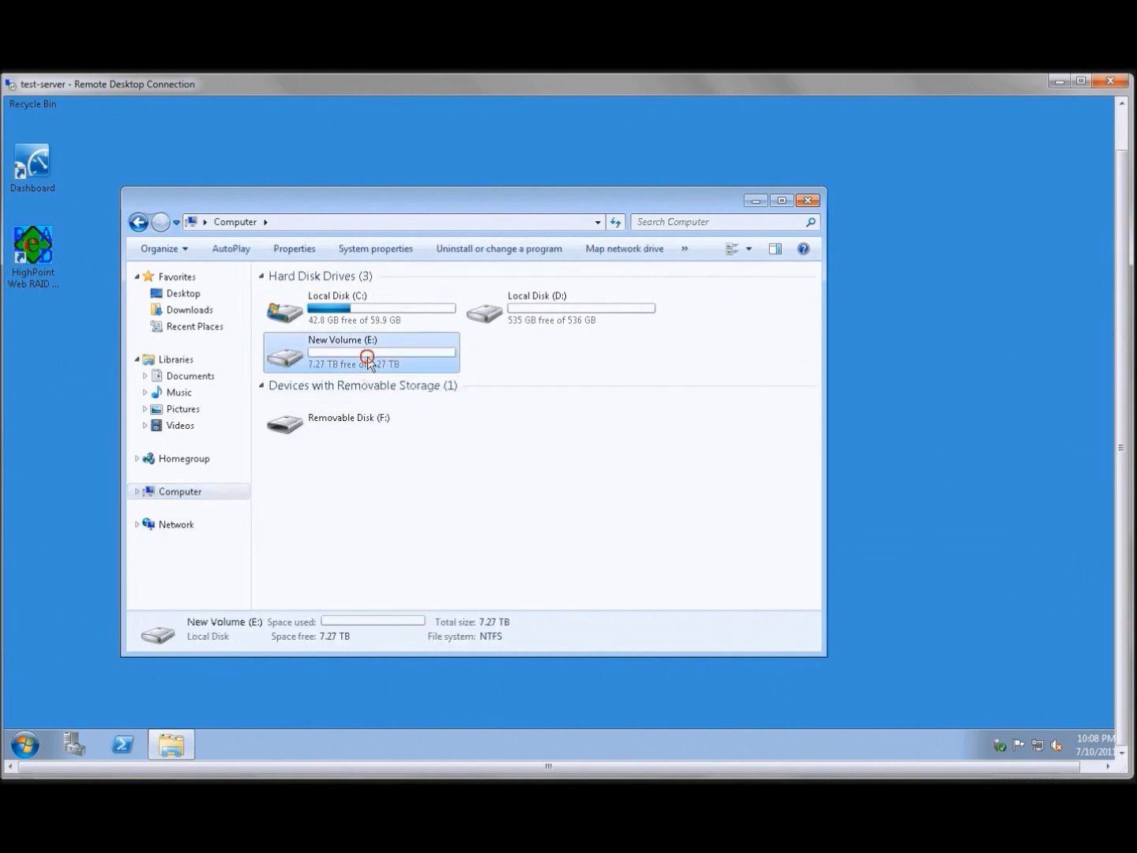
double_click(330, 343)
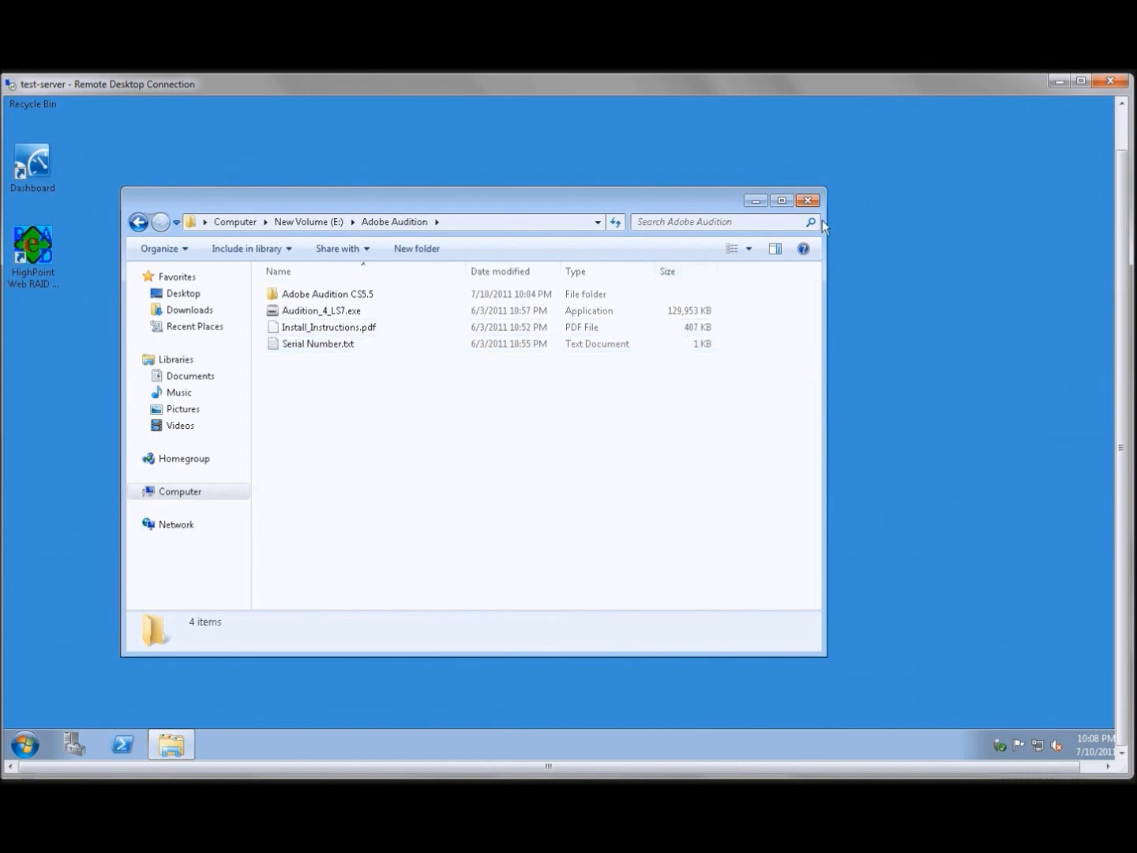
left_click(802, 201)
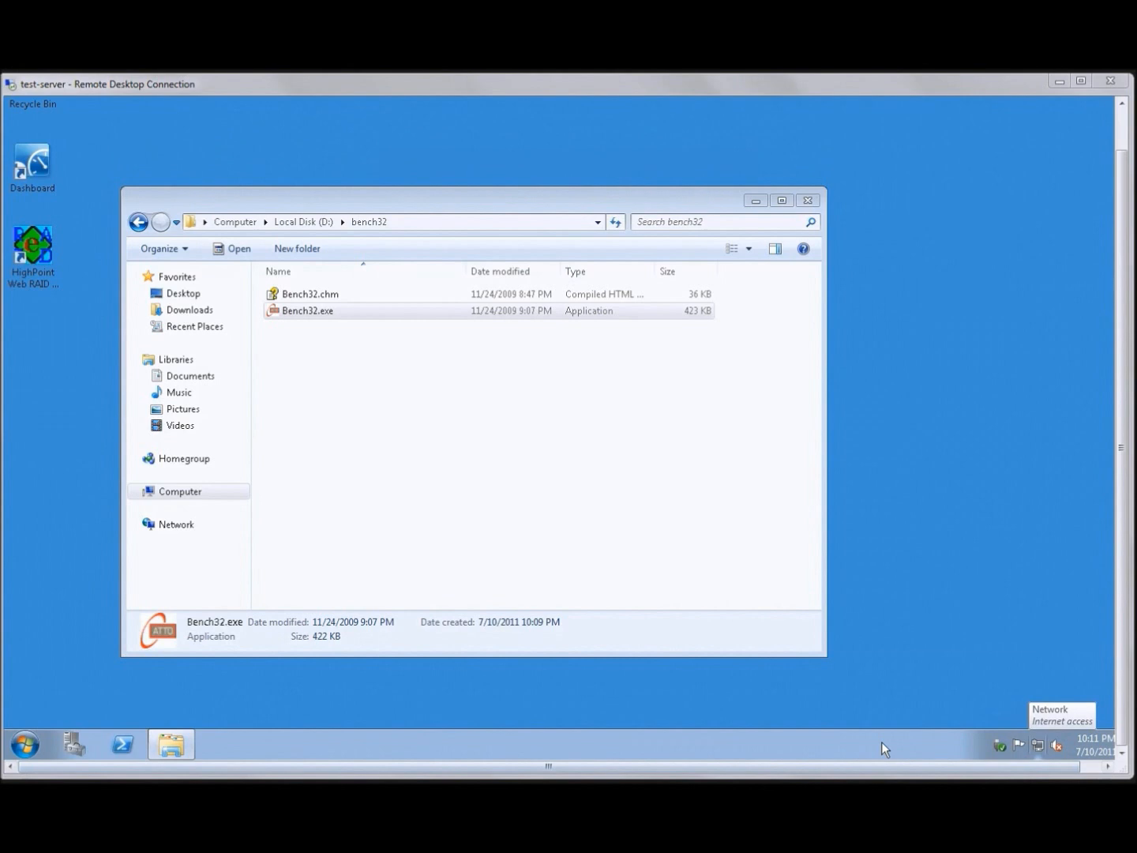
Launch Bench32.exe from the bench32 folder and start an ATTO disk benchmark on drive E
double_click(312, 313)
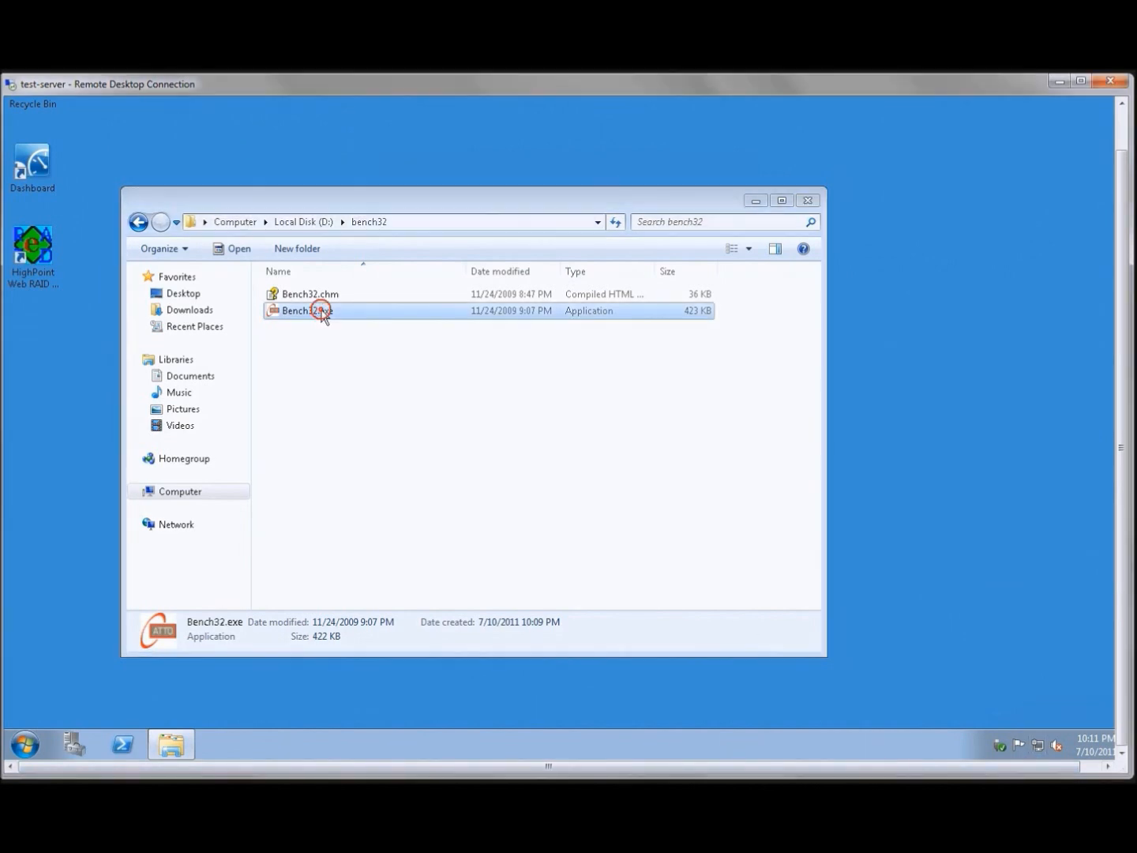
left_click(613, 412)
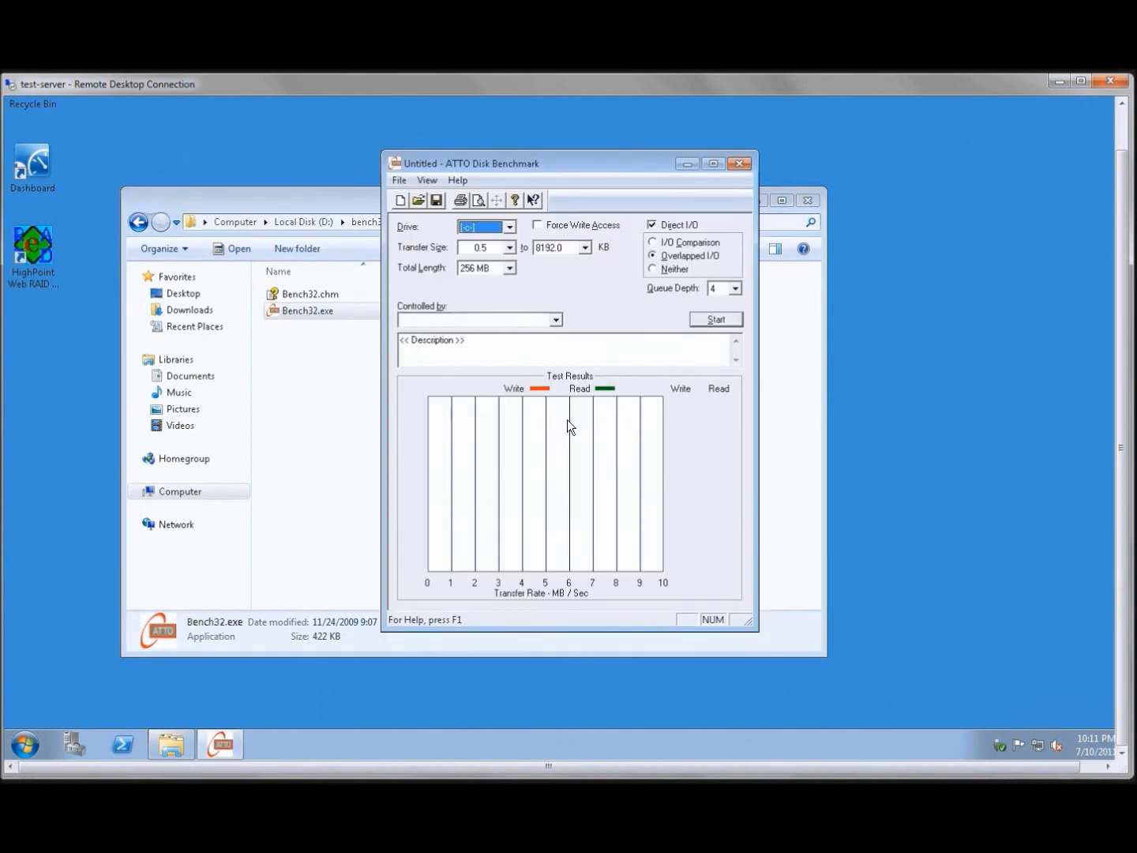
left_click(509, 226)
left_click(487, 262)
left_click(717, 320)
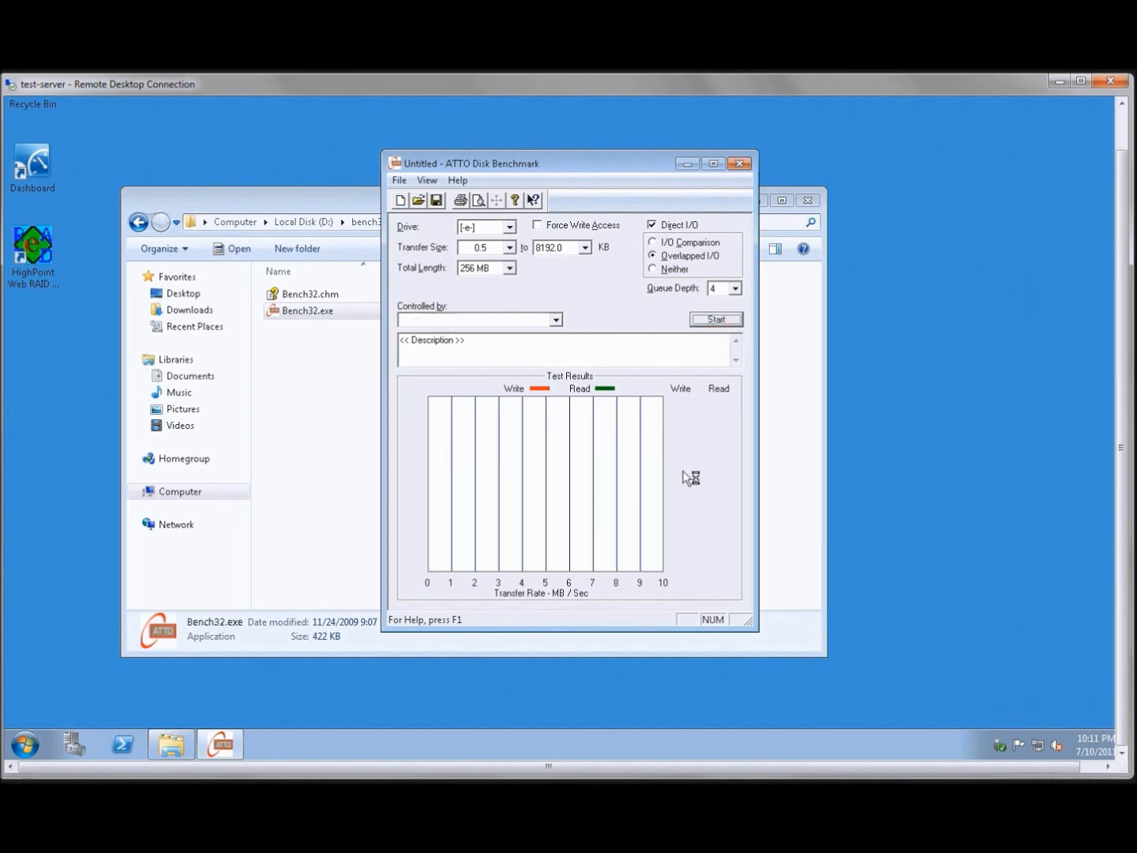